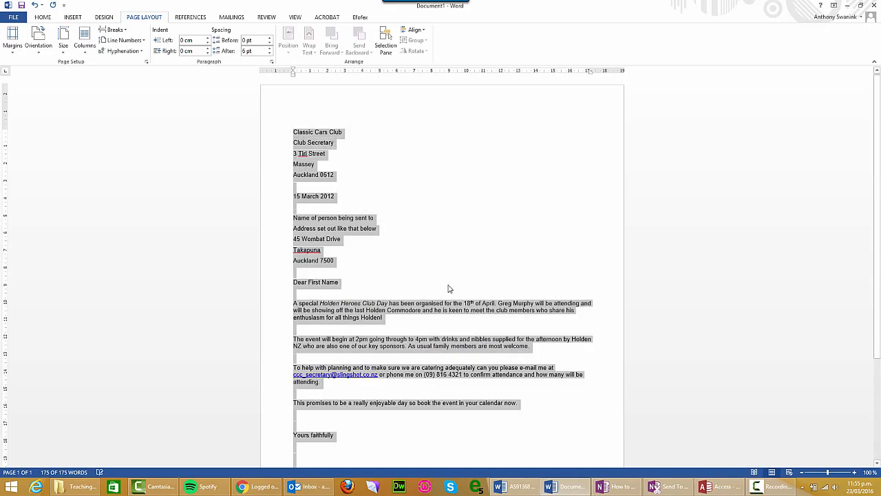
Replace the paragraph breaks between the five sender address lines with line breaks to close up the spacing
left_click(347, 163)
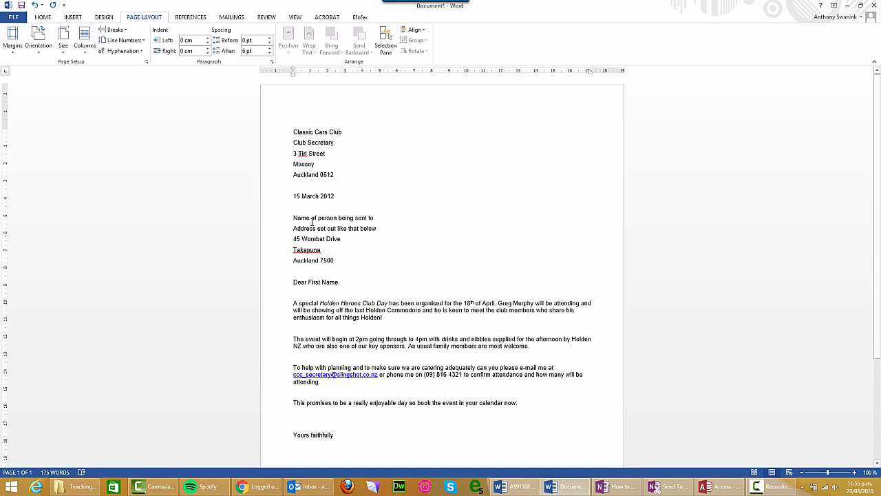
left_click(293, 142)
key("Delete")
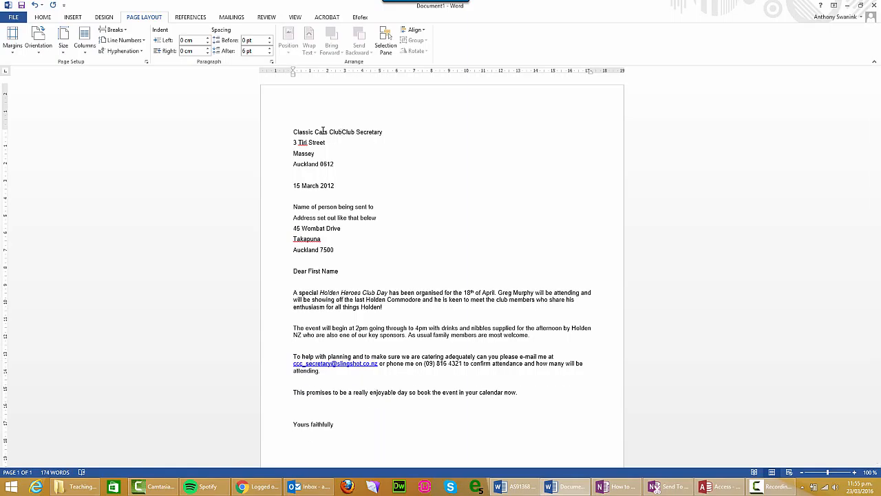
key("shift+Return")
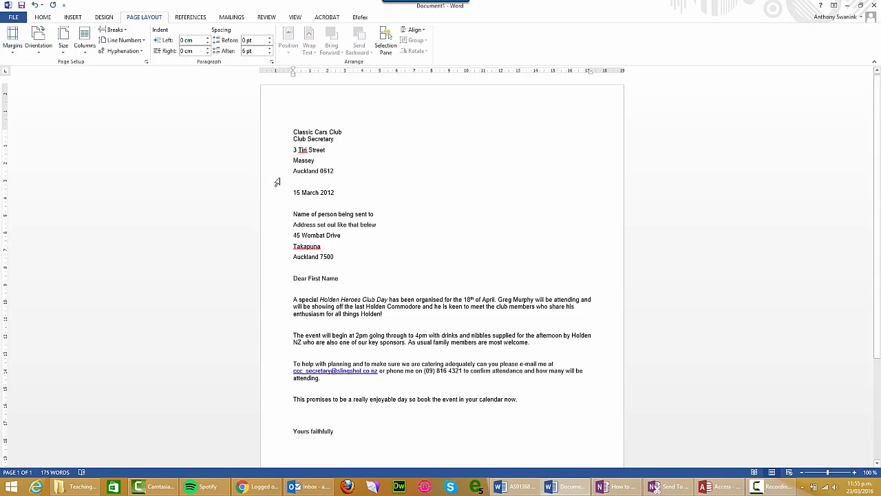
key("Delete")
key("shift+Return")
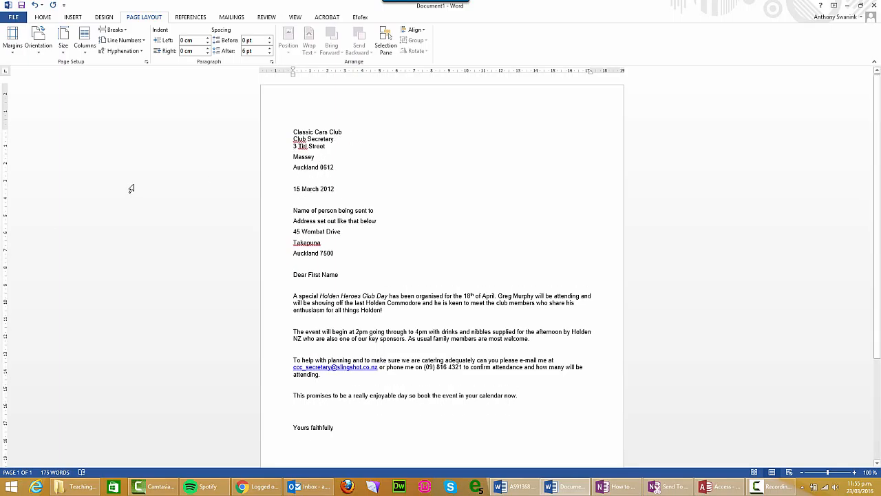
left_click(294, 156)
key("BackSpace")
key("shift+Return")
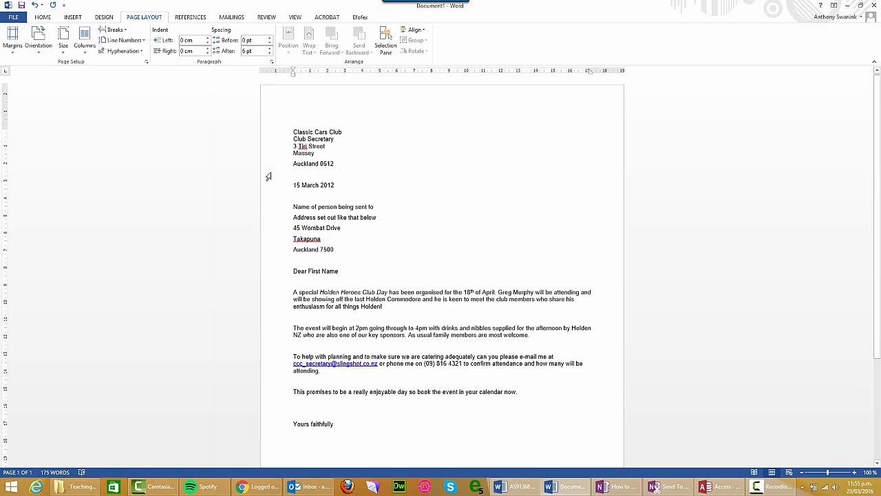
left_click(294, 163)
key("BackSpace")
key("shift+Return")
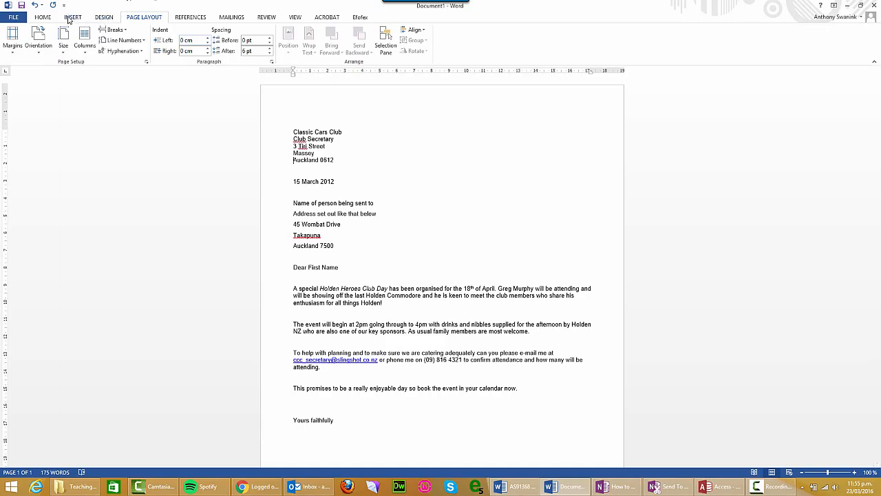
Show the formatting marks to examine the address block's line breaks and paragraph marks, and hide them again
left_click(44, 17)
left_click(289, 33)
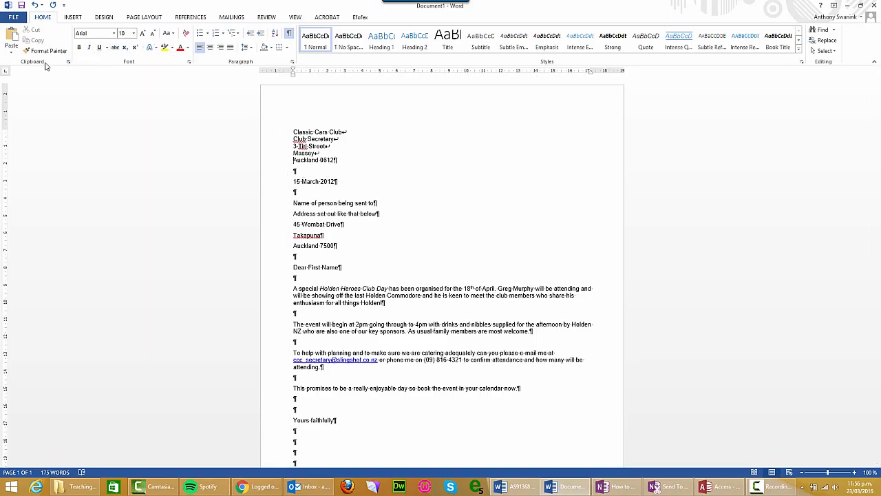
left_click(288, 33)
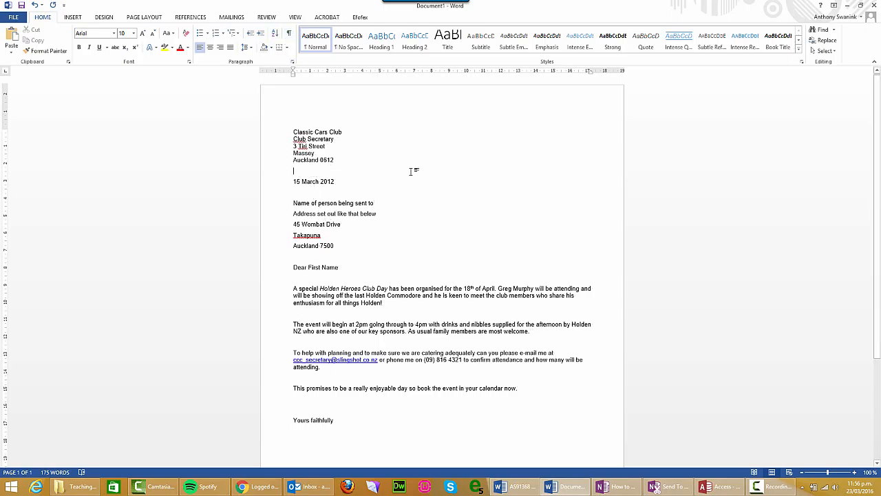
Remove the blank line above the letter's date and delete the recipient's name and address block
key("BackSpace")
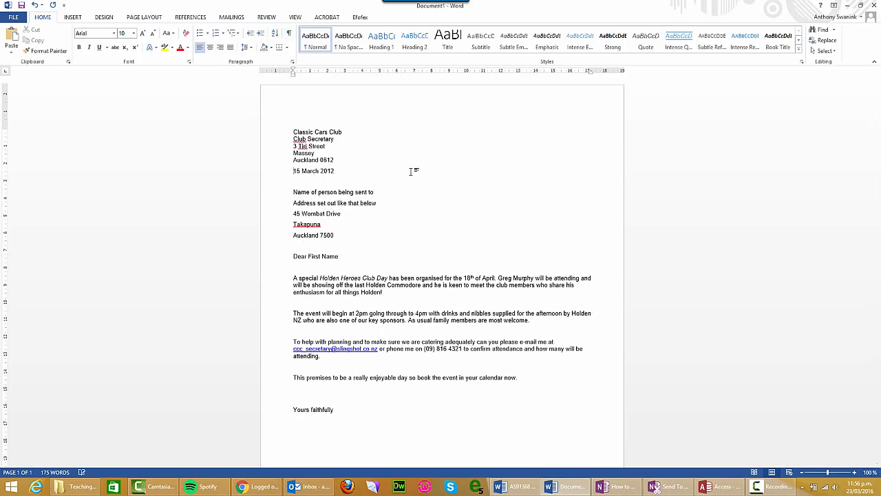
left_click(294, 191)
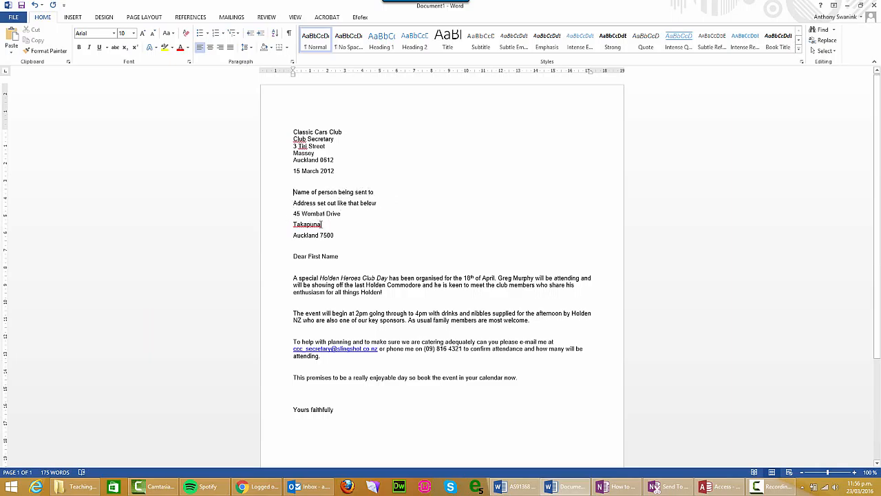
left_click_drag(337, 235, 286, 193)
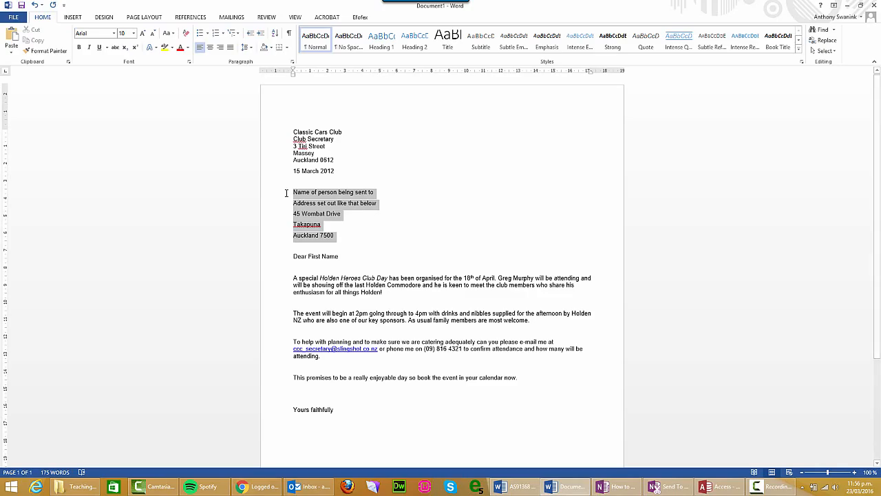
key("Delete")
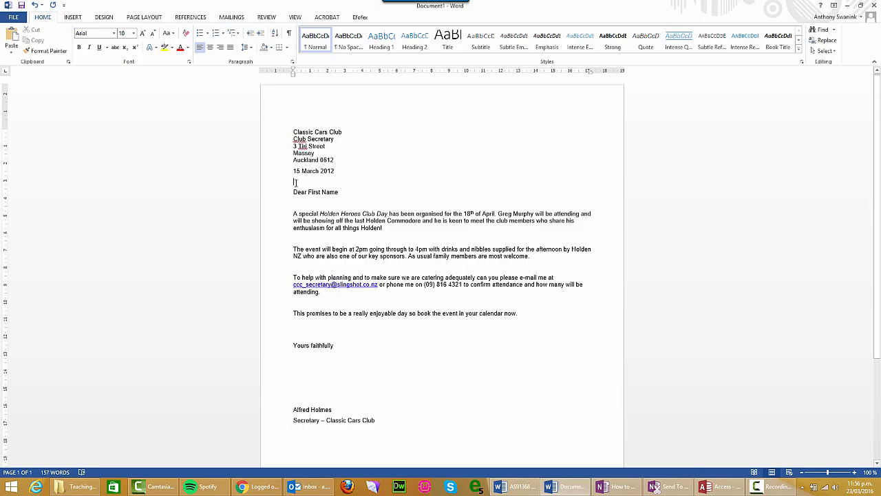
Remove the blank lines between the "Dear First Name" salutation and each of the body paragraphs
left_click(336, 191)
left_click_drag(336, 190, 309, 191)
left_click(341, 193)
key("BackSpace")
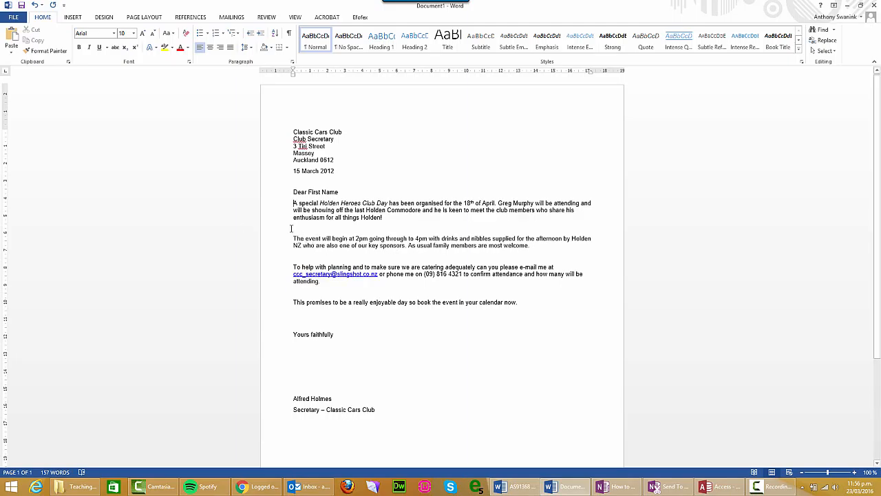
key("BackSpace")
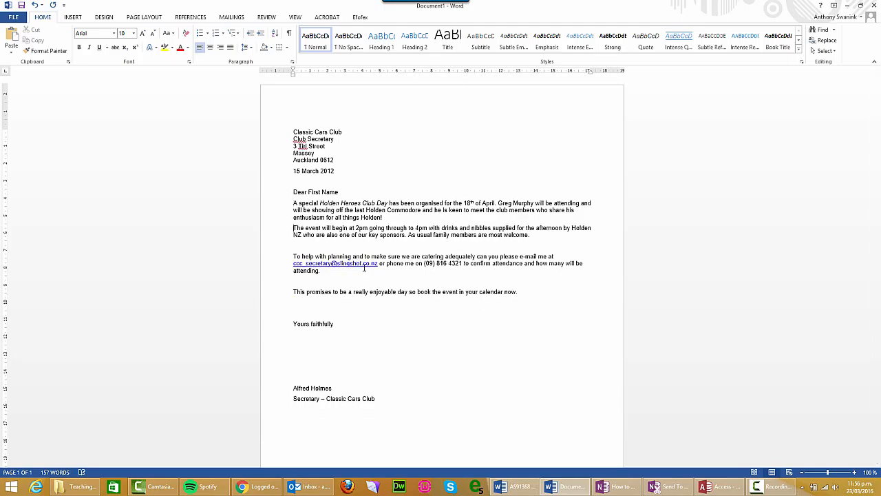
left_click(297, 256)
key("BackSpace")
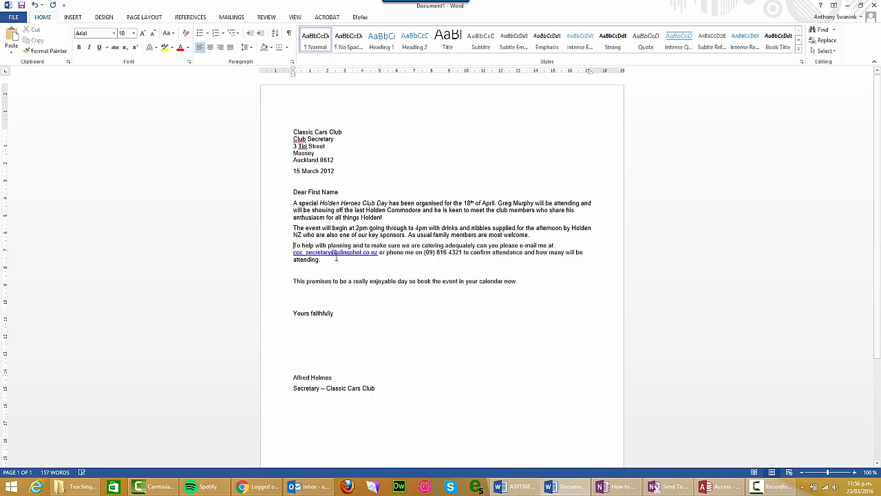
left_click(294, 281)
key("BackSpace")
Reduce the blank lines above "Yours faithfully" to a single one
left_click(288, 302)
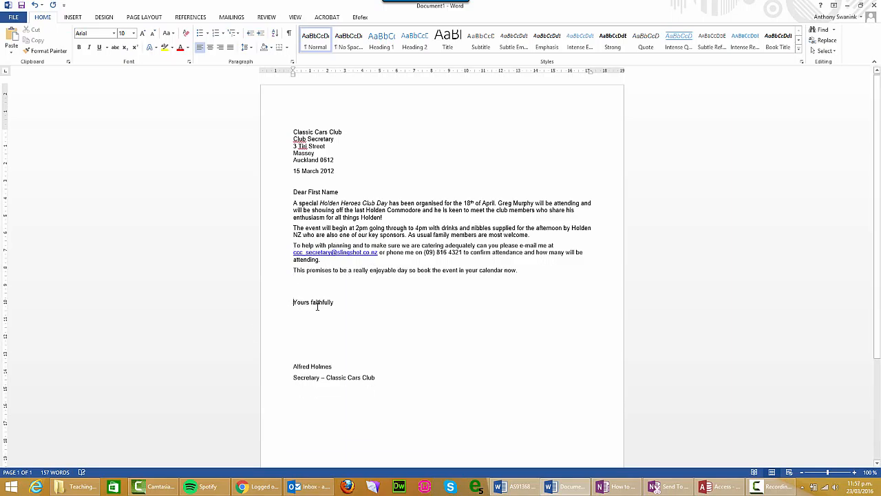
key("BackSpace")
key("BackSpace")
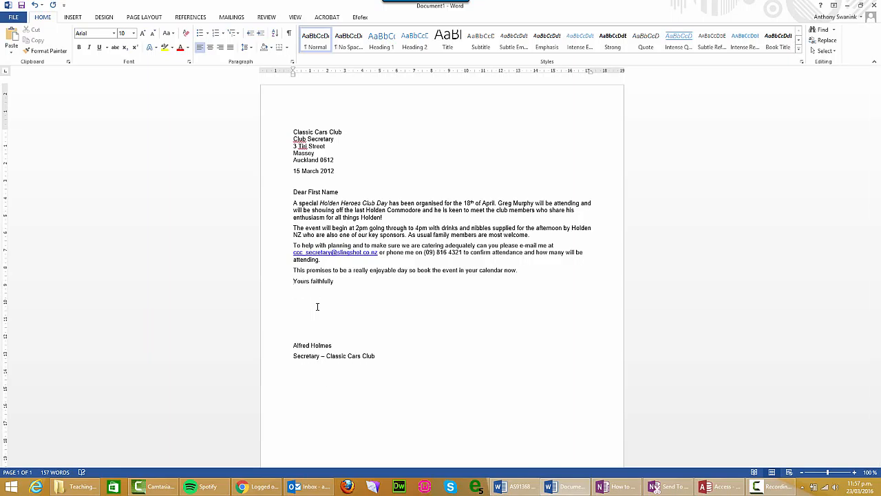
key("Return")
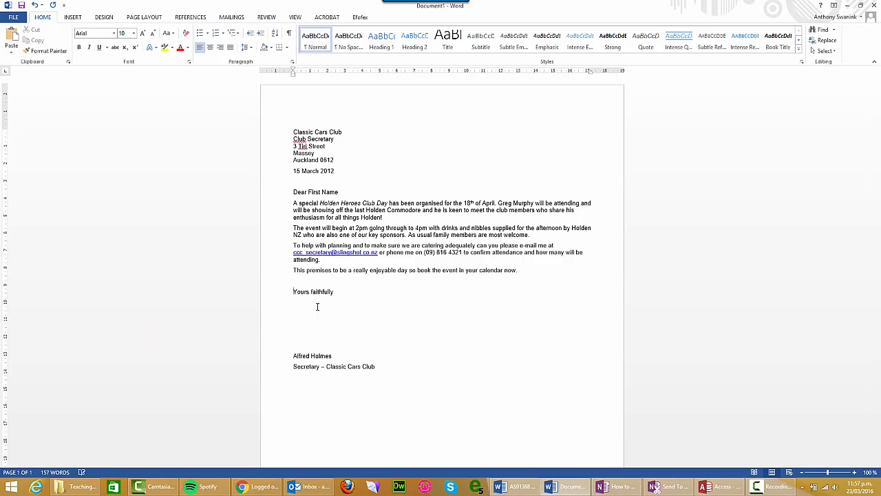
Remove all the blank lines between "Yours faithfully" and the signatory's name
left_click(292, 355)
key("BackSpace")
key("BackSpace")
key("BackSpace")
key("BackSpace")
key("BackSpace")
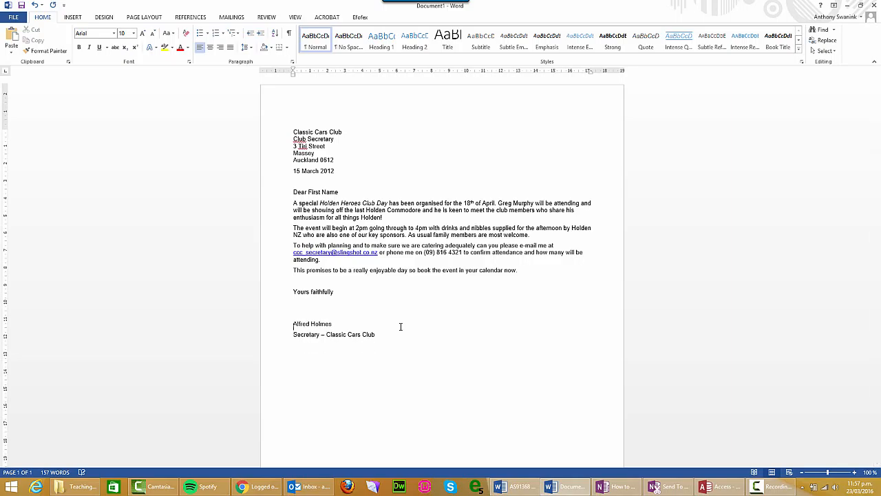
key("BackSpace")
key("shift+Return")
key("shift+Return")
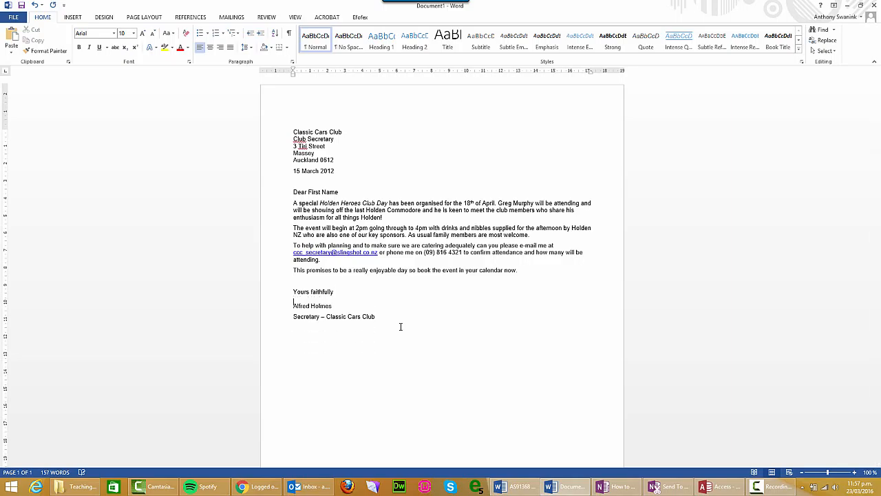
key("BackSpace")
key("BackSpace")
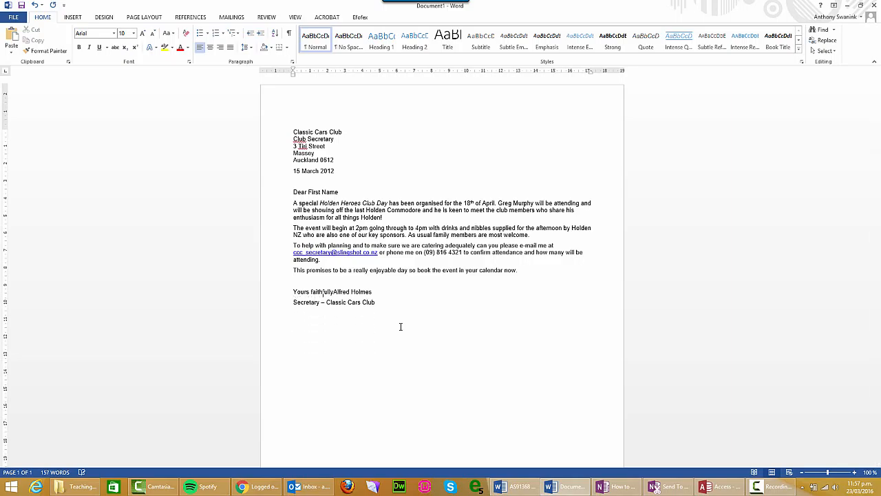
Insert six paragraph breaks between "Yours faithfully" and the signatory's name to leave room for a signature
key("Return")
key("Return")
key("Return")
key("Return")
key("Return")
key("Return")
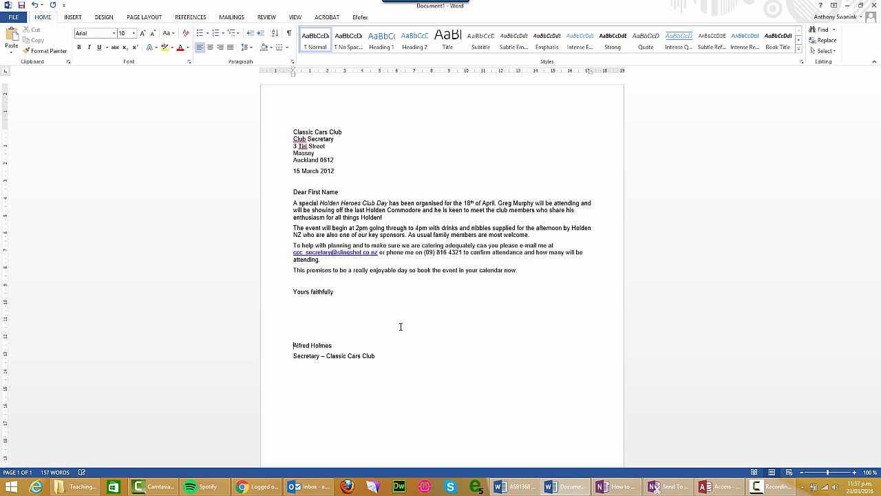
Replace the paragraph break between the signatory's name and the "Secretary – Classic Cars Club" line with a line break
left_click_drag(294, 368, 297, 369)
key("Left")
key("BackSpace")
key("shift+Return")
key("BackSpace")
key("BackSpace")
key("shift+Return")
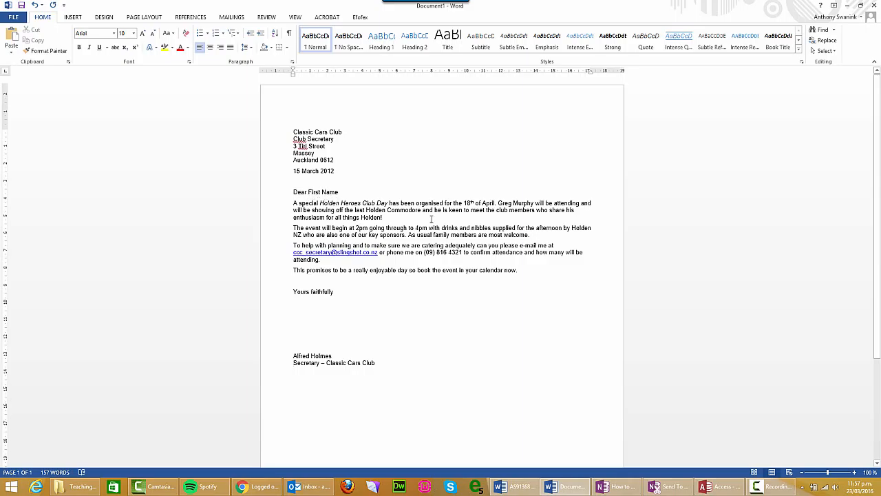
Save the letter on the computer in the Teaching Notes folder as "Holder Letter Template"
left_click(13, 18)
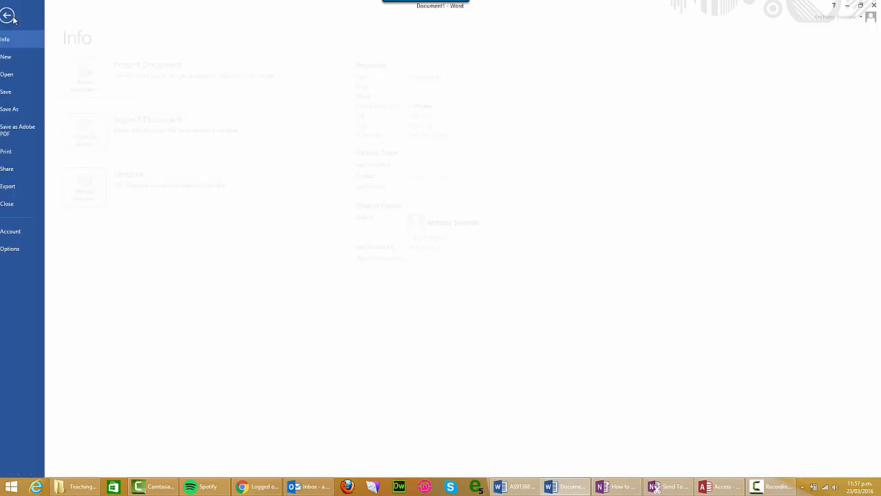
left_click(28, 109)
left_click(117, 180)
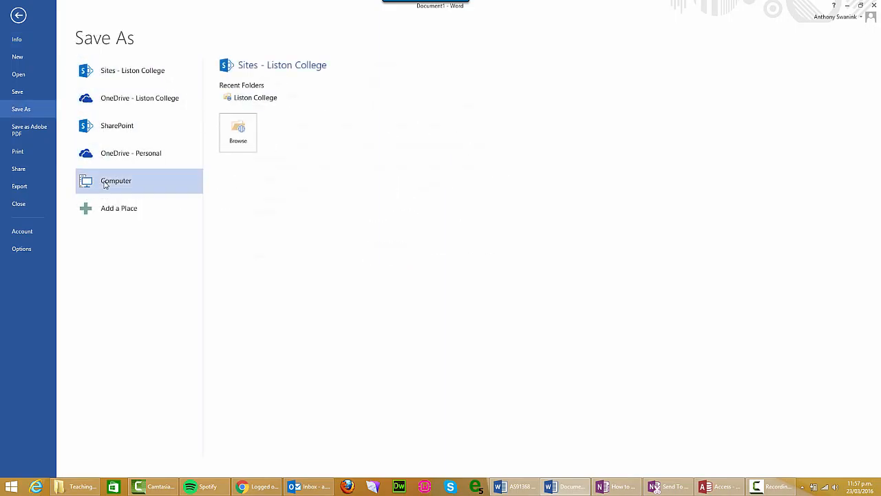
left_click(260, 98)
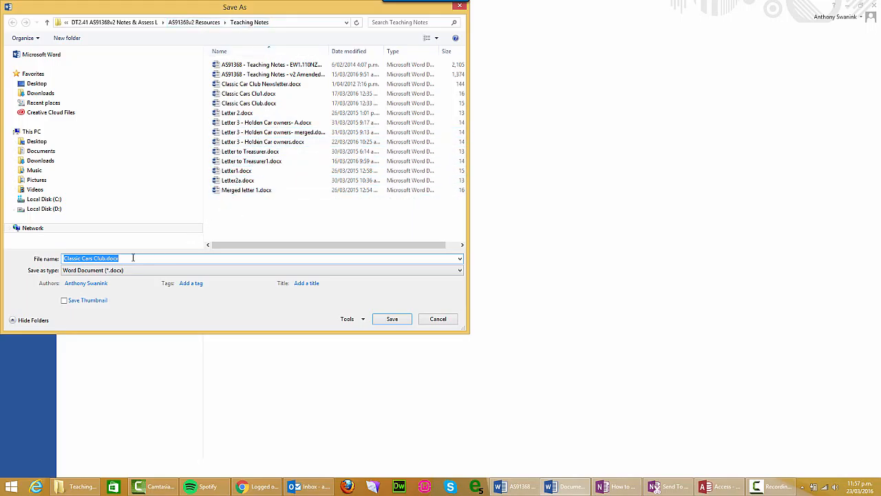
type("Holder Lewtter Template")
left_click_drag(90, 259, 98, 259)
key("Right")
key("BackSpace")
left_click(91, 258)
key("BackSpace")
type("t")
left_click(382, 319)
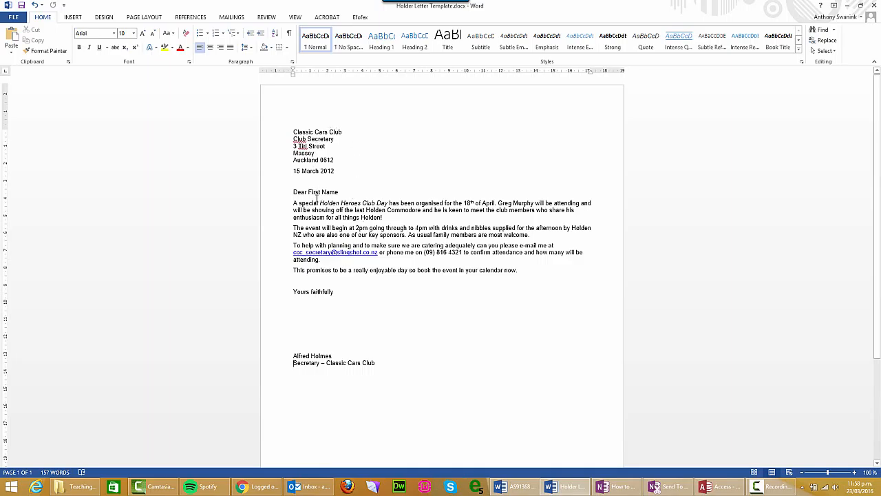
Insert a blank paragraph between the sender's address and the date
left_click(294, 170)
key("Return")
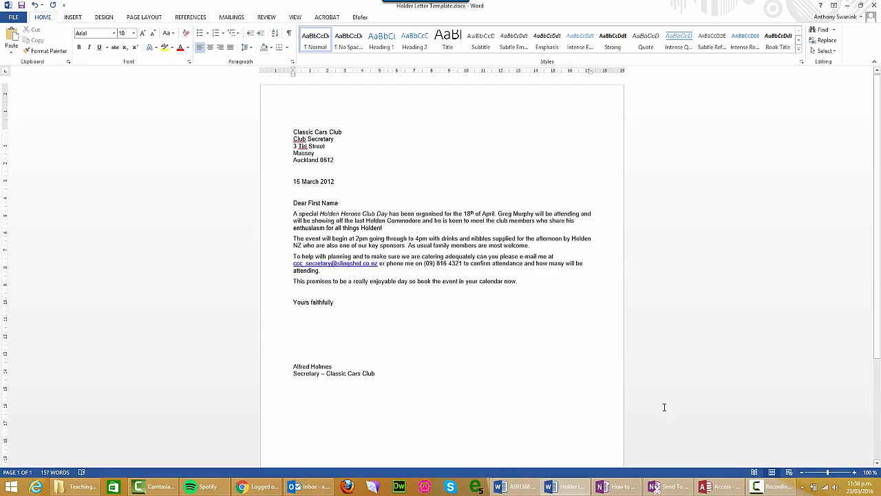
Switch to Access and open the "qry - Holden Owners and Cars" query
left_click(731, 489)
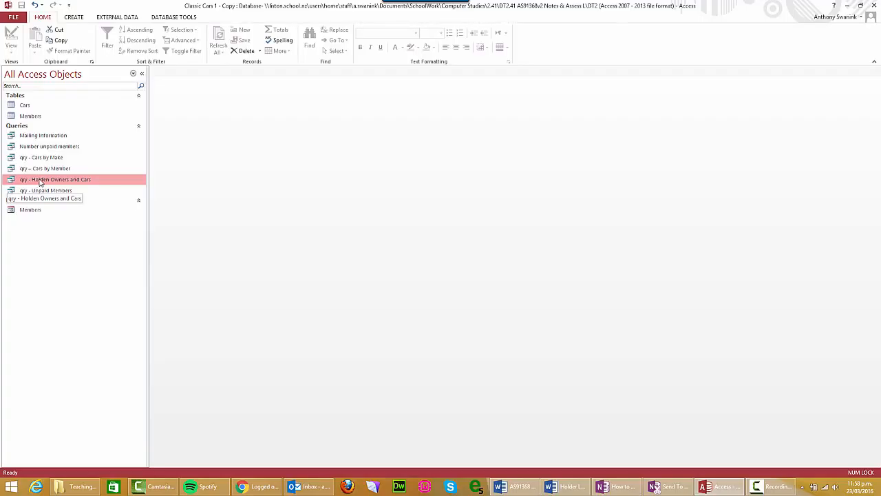
double_click(39, 181)
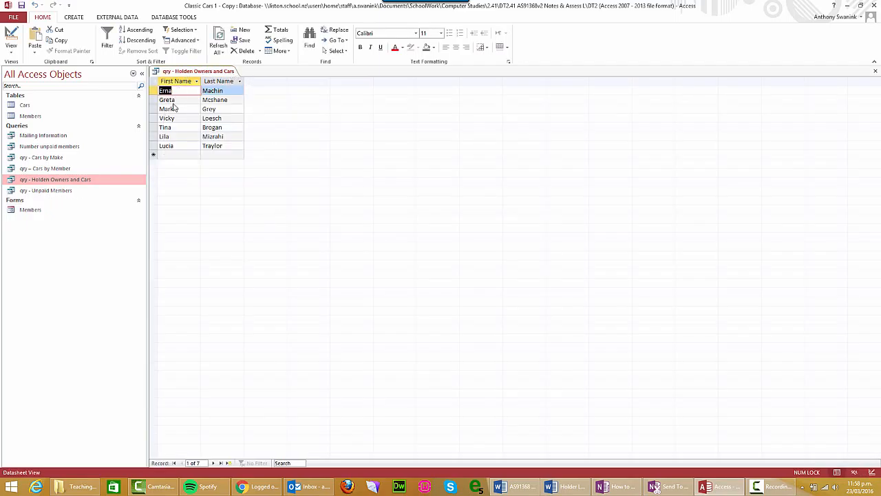
Run the Holden owners query with its Make field shown, and close it without saving the design change
left_click(11, 38)
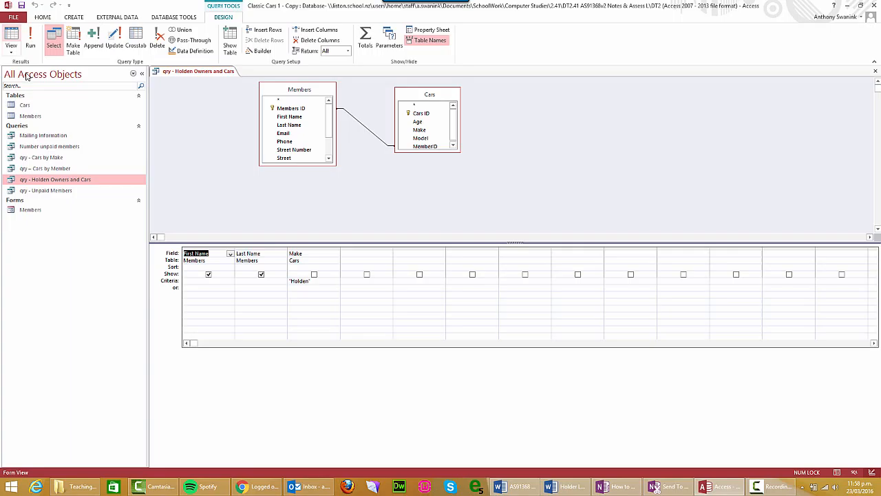
left_click(312, 274)
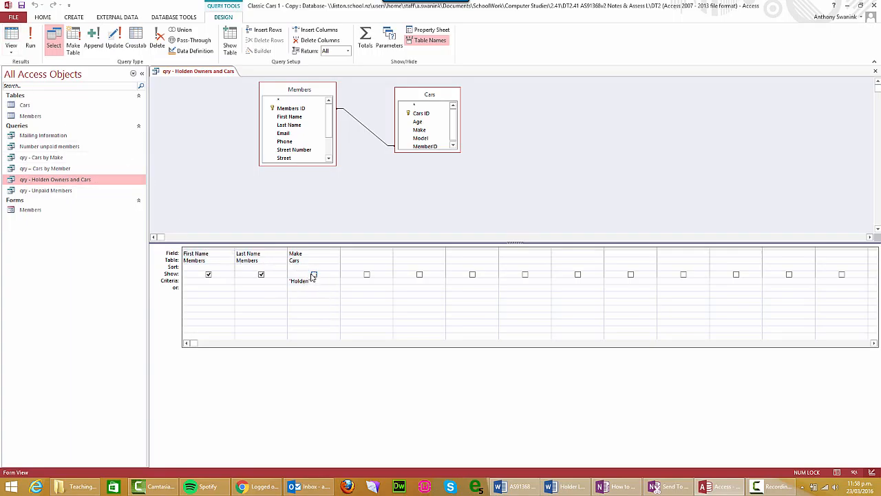
left_click(30, 40)
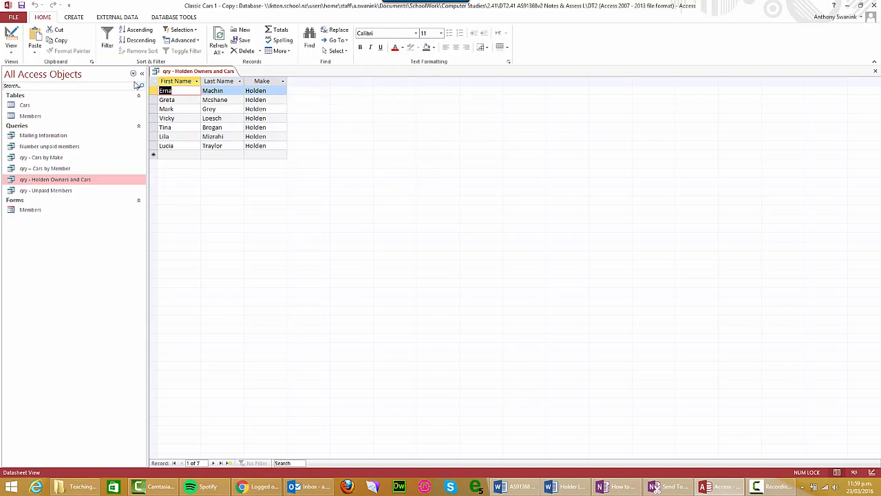
left_click(876, 71)
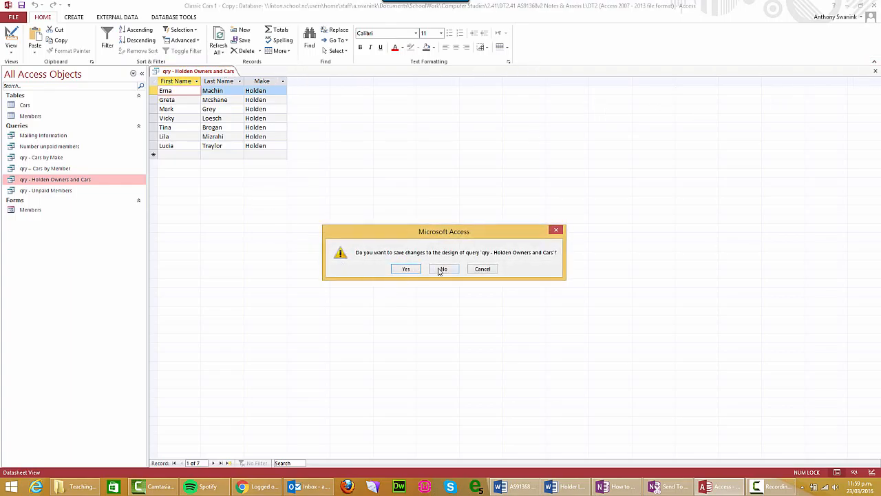
left_click(441, 269)
Delete the "qry - Holden Owners and Cars" query from the database
right_click(38, 181)
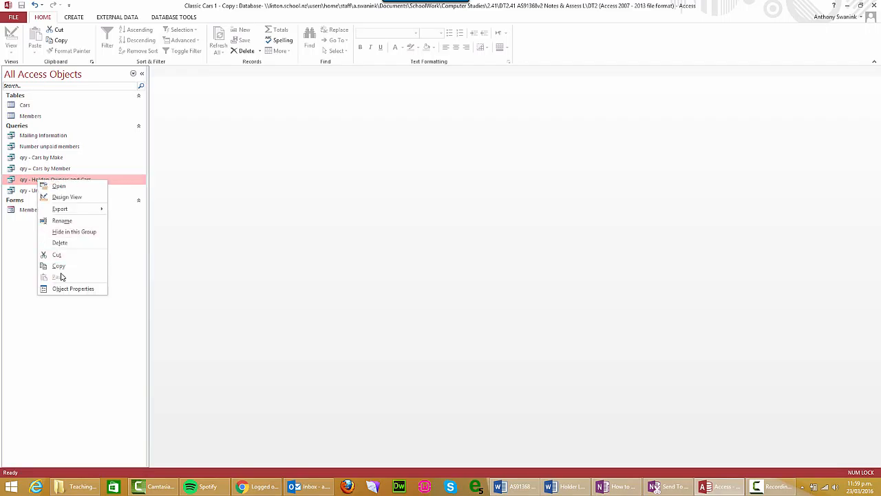
left_click(60, 243)
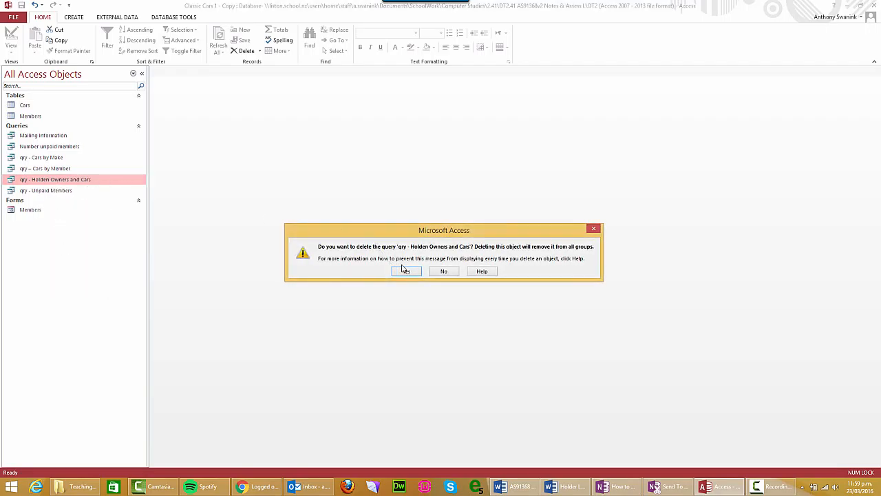
left_click(405, 272)
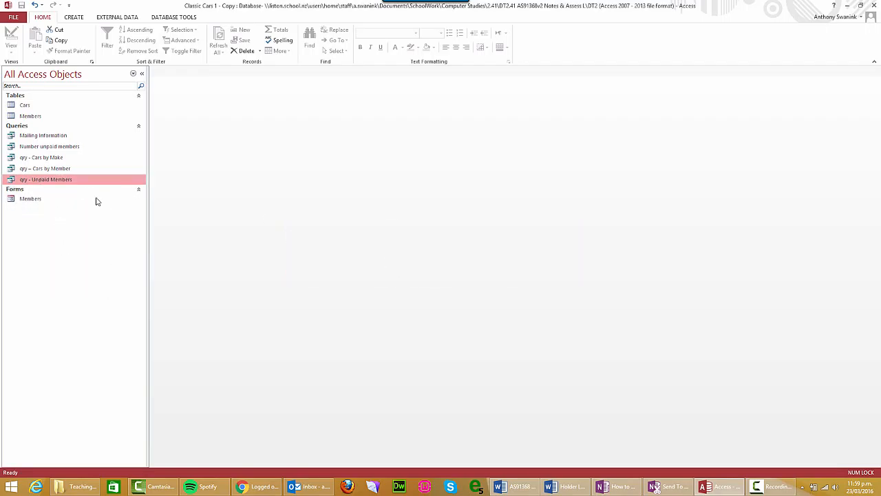
Start a new query design with the Members and Cars tables, and enlarge both field lists to show every field
left_click(73, 17)
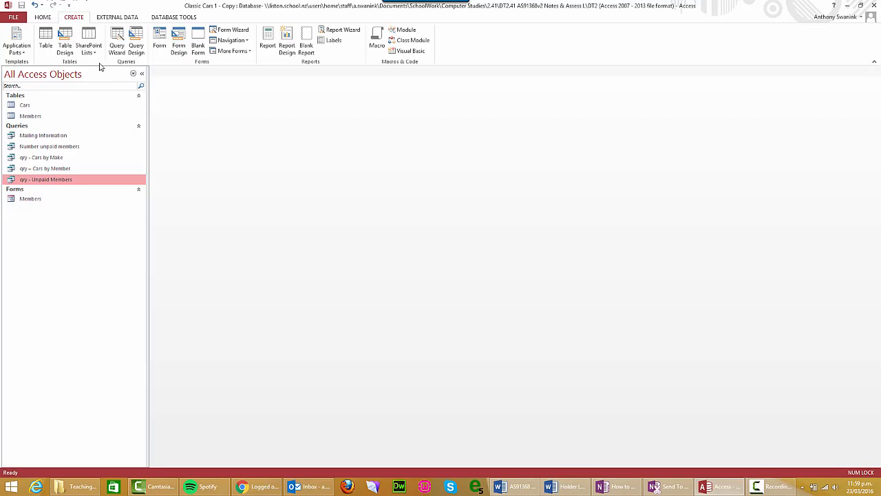
left_click(137, 50)
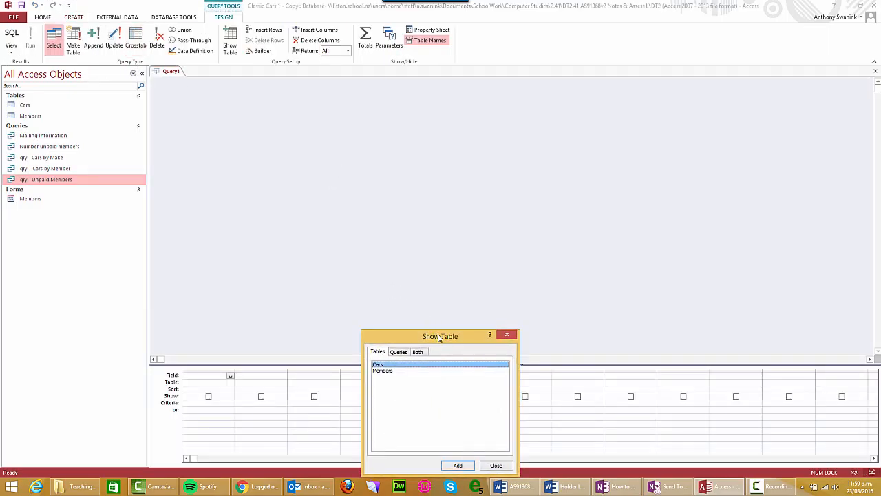
left_click_drag(435, 335, 484, 30)
left_click(432, 52)
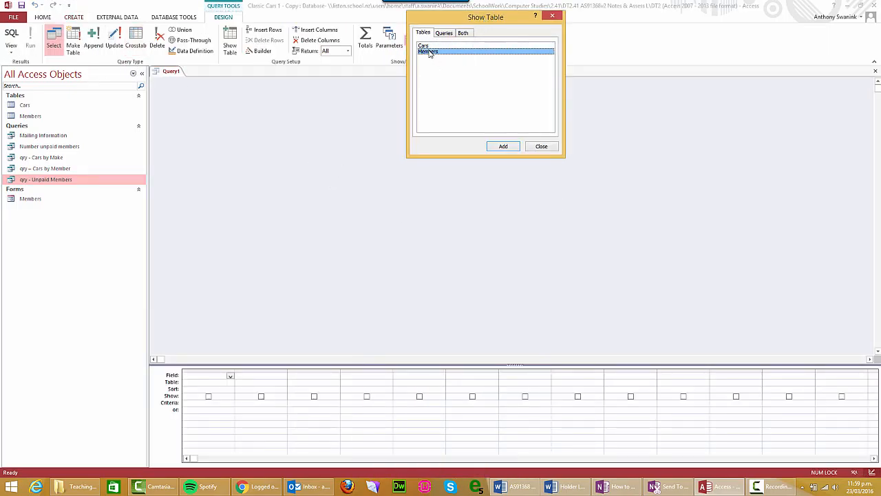
left_click(503, 146)
left_click(425, 46)
left_click(504, 147)
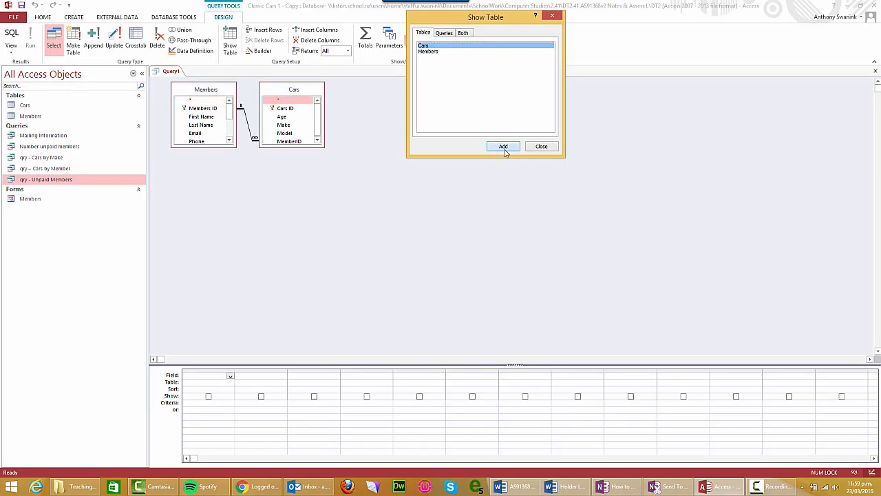
left_click(550, 150)
left_click_drag(324, 146, 383, 191)
left_click_drag(234, 146, 248, 223)
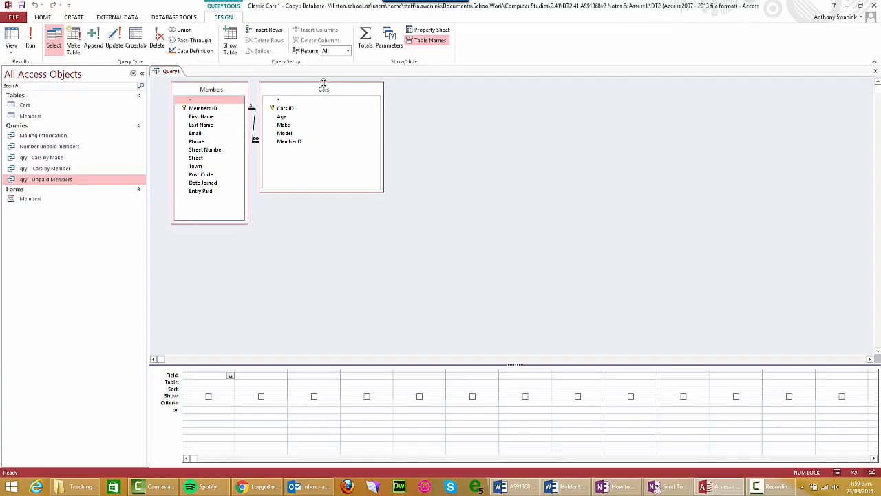
Add First Name and Last Name from Members and Make and Model from Cars to the query
double_click(201, 116)
left_click_drag(201, 125, 250, 377)
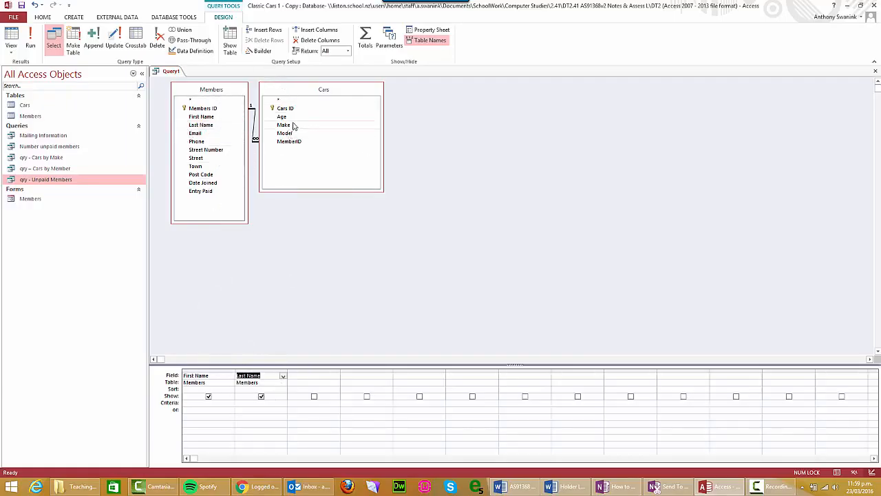
left_click_drag(284, 126, 310, 378)
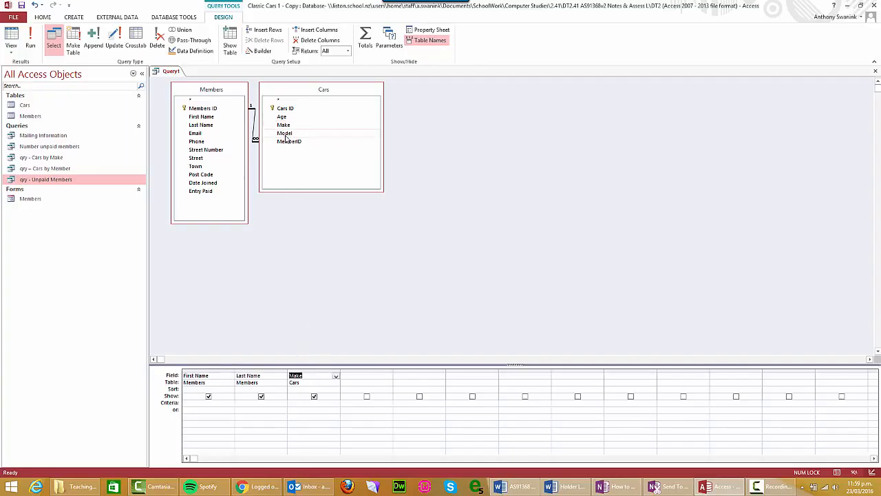
left_click_drag(286, 136, 367, 379)
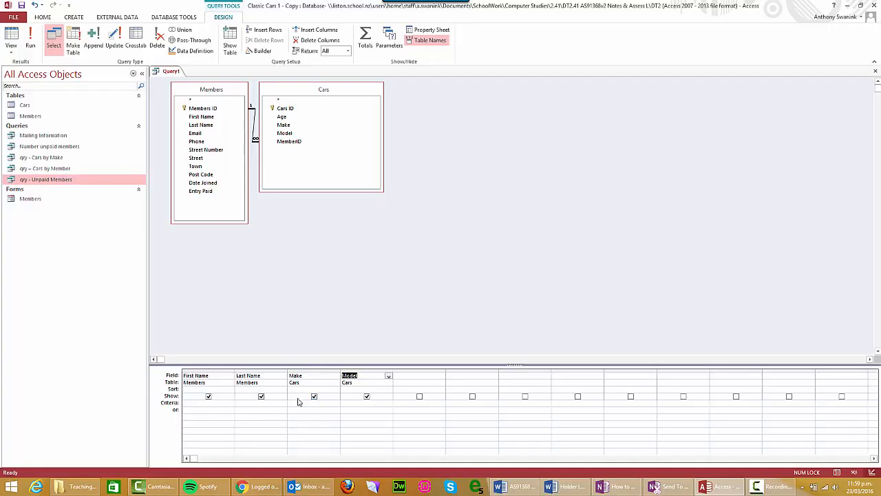
Set the Make criterion to Holden, and run the query with the Model column widened to fit its entries
left_click(406, 402)
key("Left")
key("Left")
type("Hol")
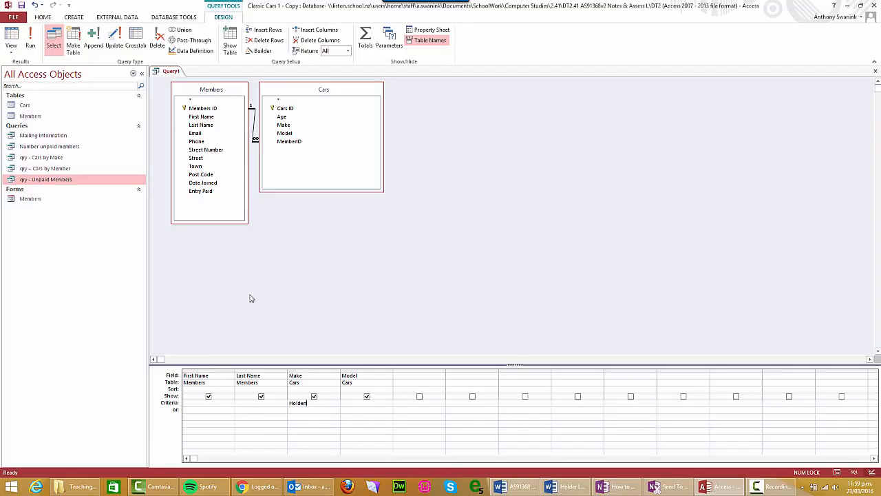
left_click(31, 43)
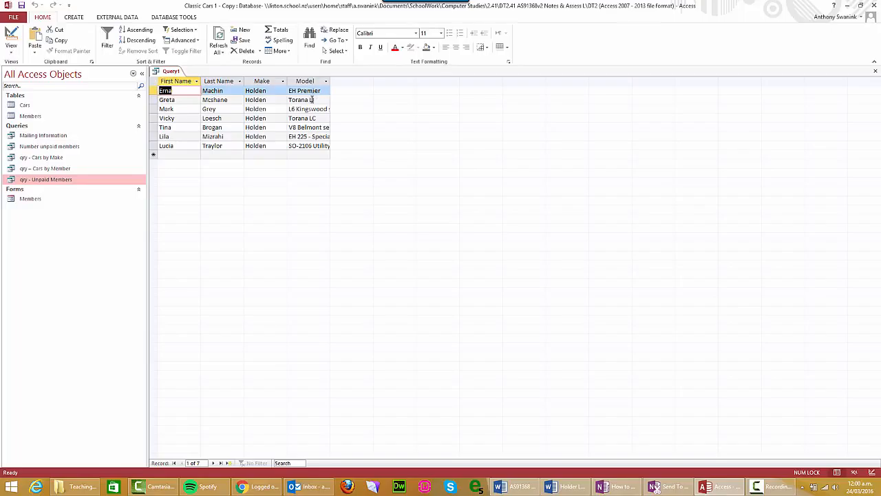
left_click_drag(330, 80, 376, 84)
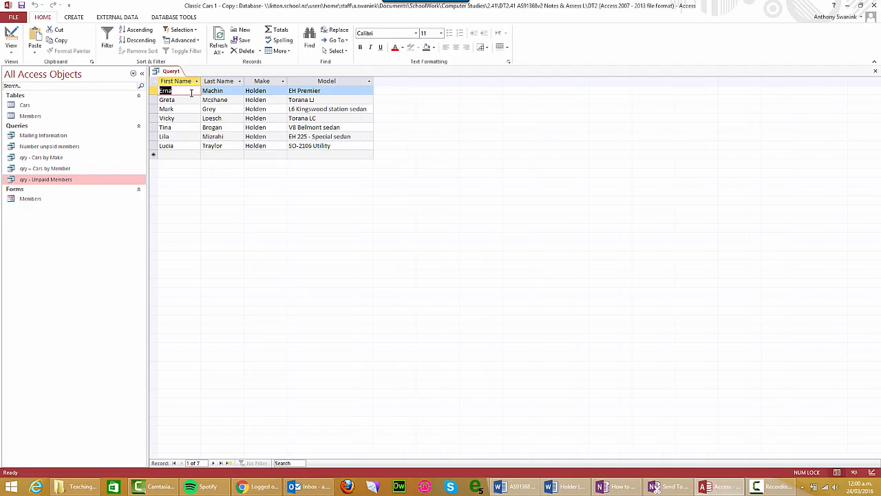
Save the query as "Holden Car Owners"
left_click(21, 5)
type("Holden C")
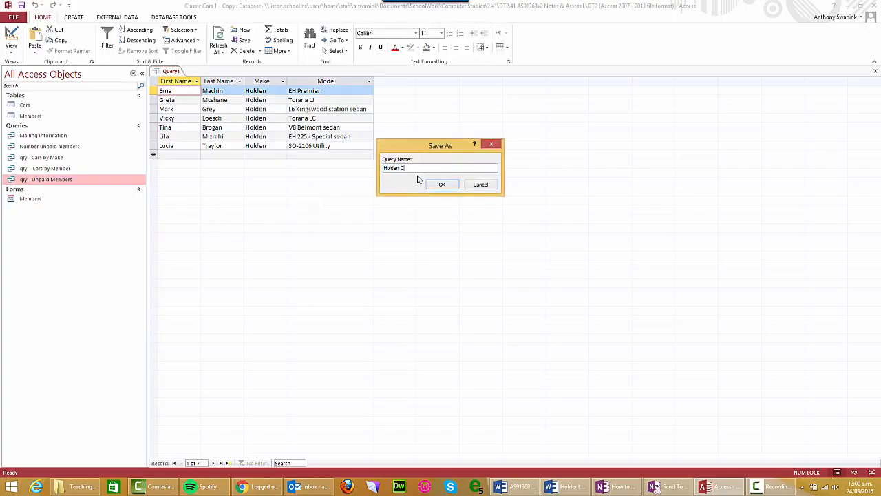
type("ar Owne")
left_click(442, 184)
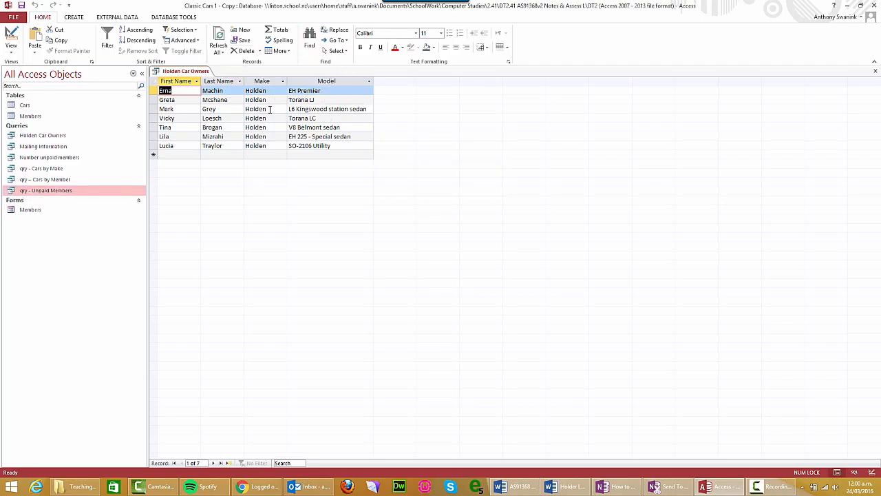
Add the Members fields Street Number, Street, Town and Post Code to the query, and run it with a slightly wider Street Number column
left_click(12, 37)
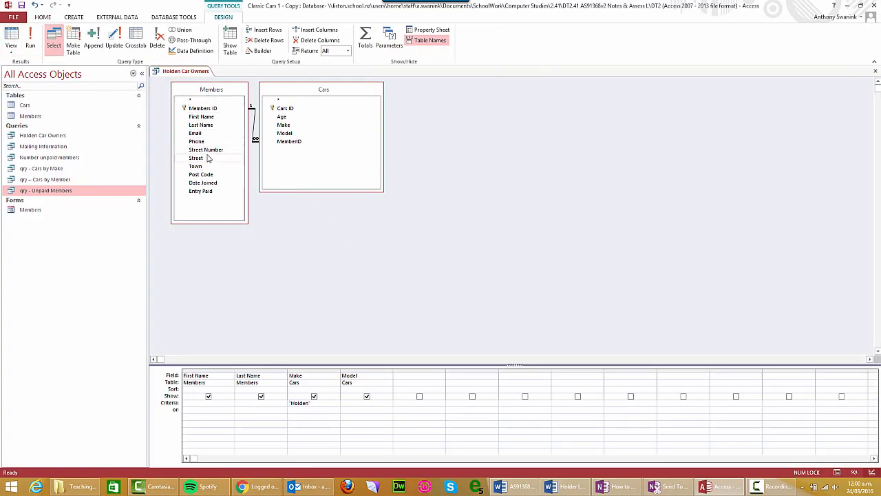
left_click(213, 151)
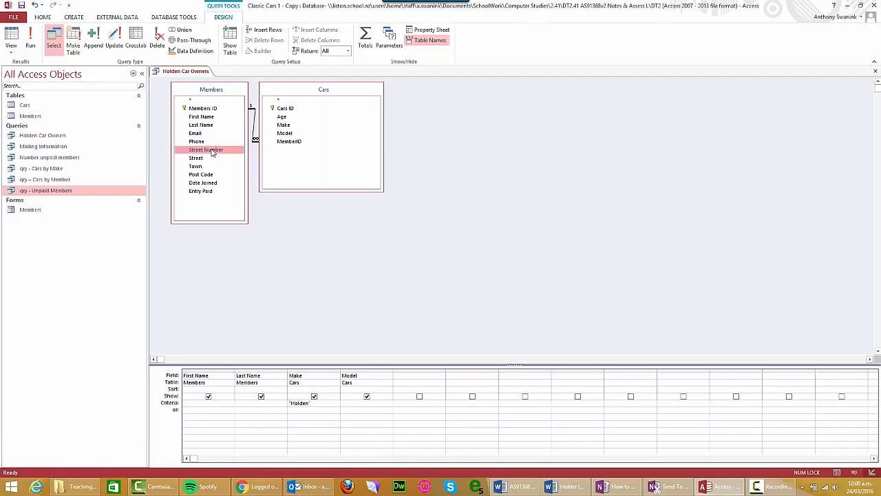
double_click(212, 150)
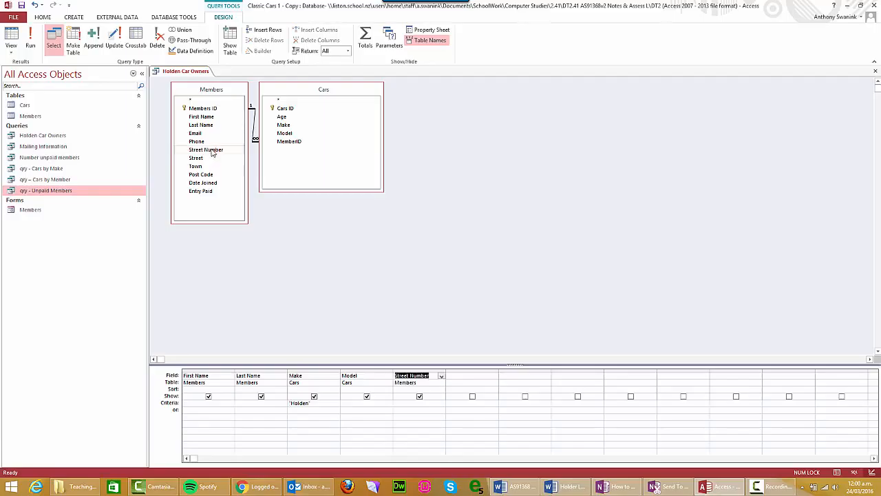
double_click(200, 158)
double_click(197, 167)
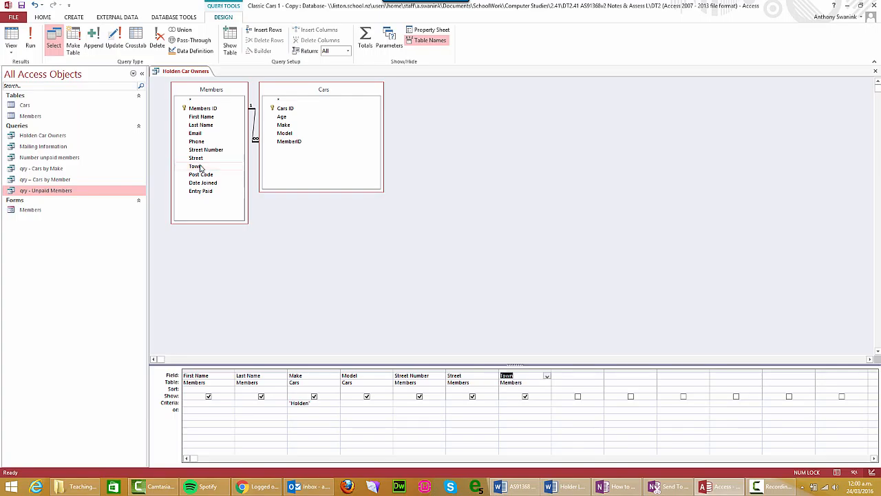
double_click(202, 175)
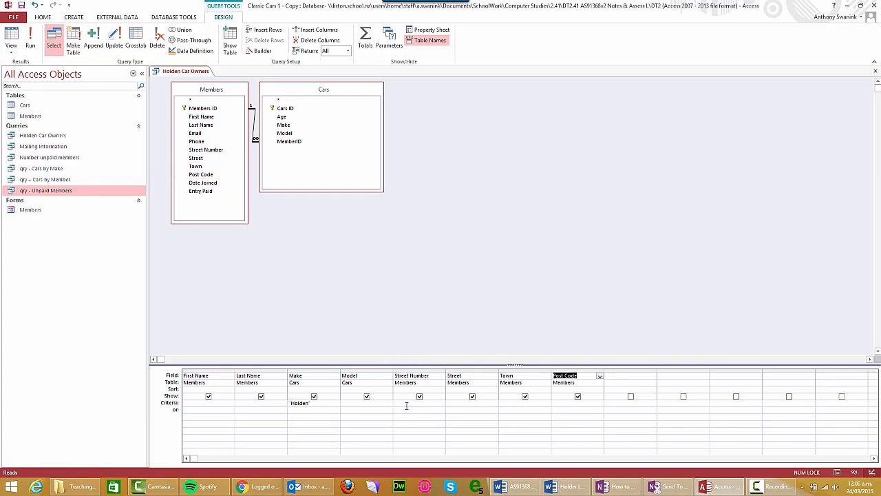
left_click(30, 47)
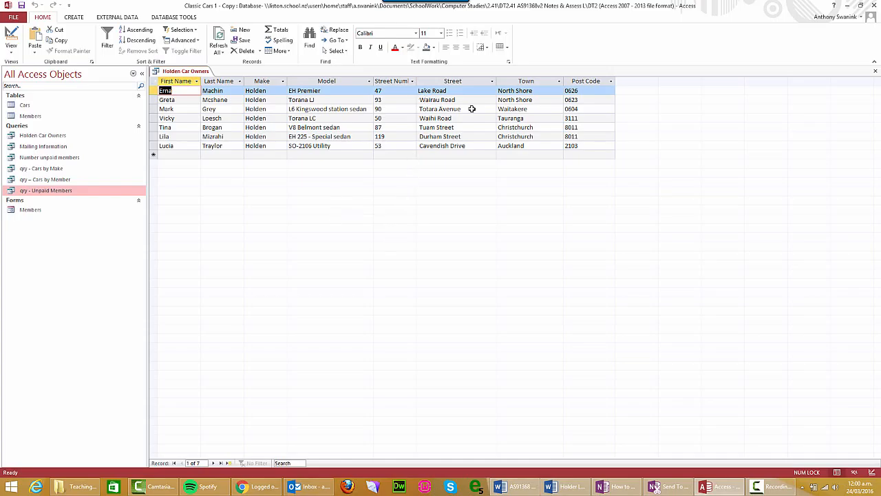
left_click_drag(416, 82, 423, 81)
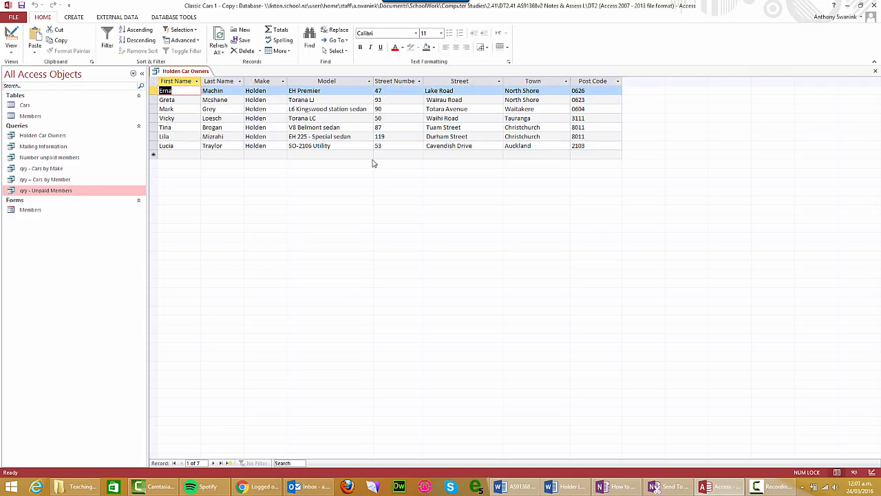
Hide the Make and Model fields from the query's output and run it
left_click(11, 38)
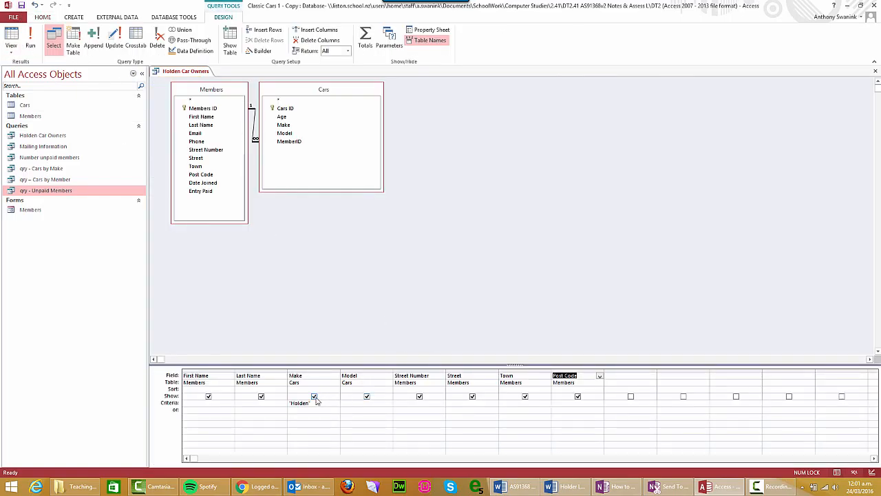
left_click(314, 396)
left_click(367, 396)
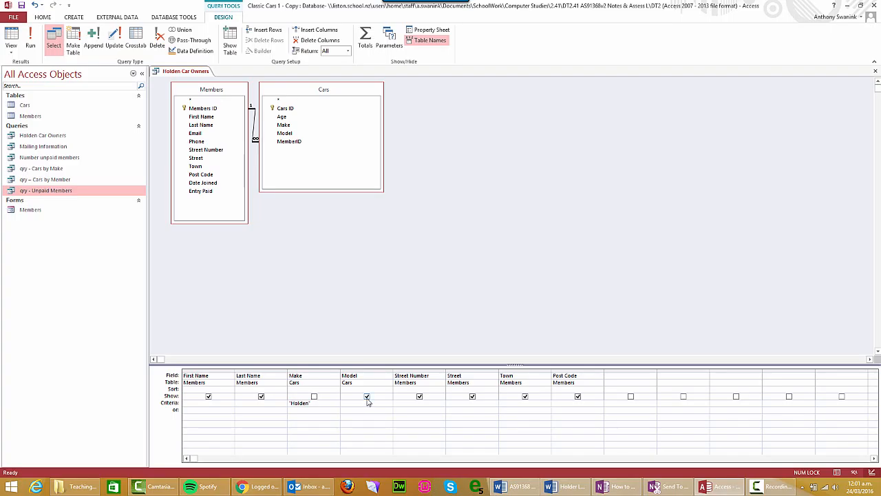
left_click(30, 38)
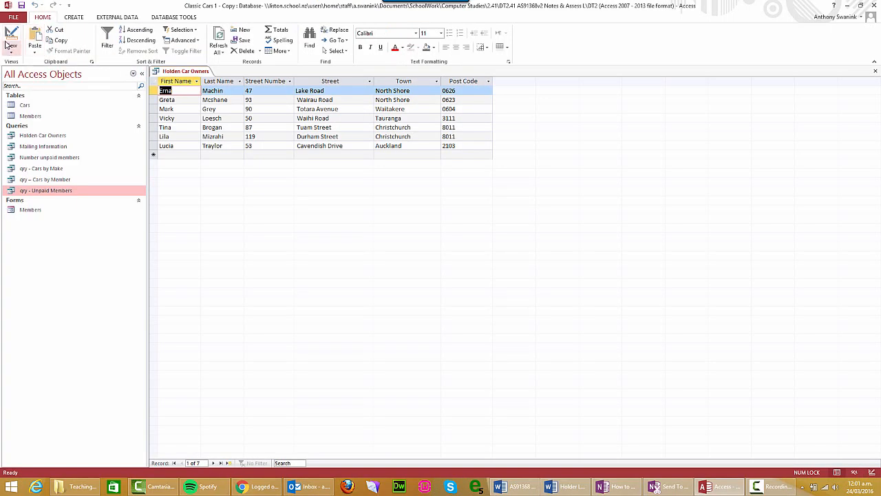
Return the Holden Car Owners query to its design, save it and close it
left_click(9, 39)
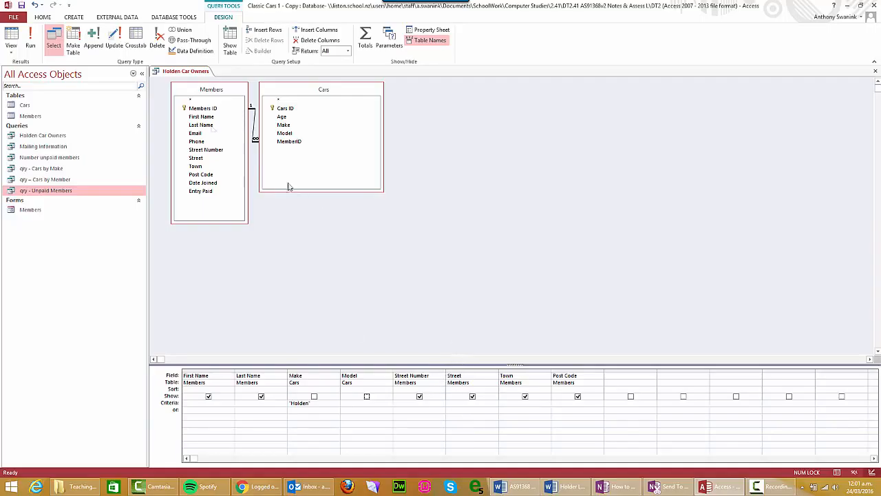
left_click(21, 7)
left_click(876, 73)
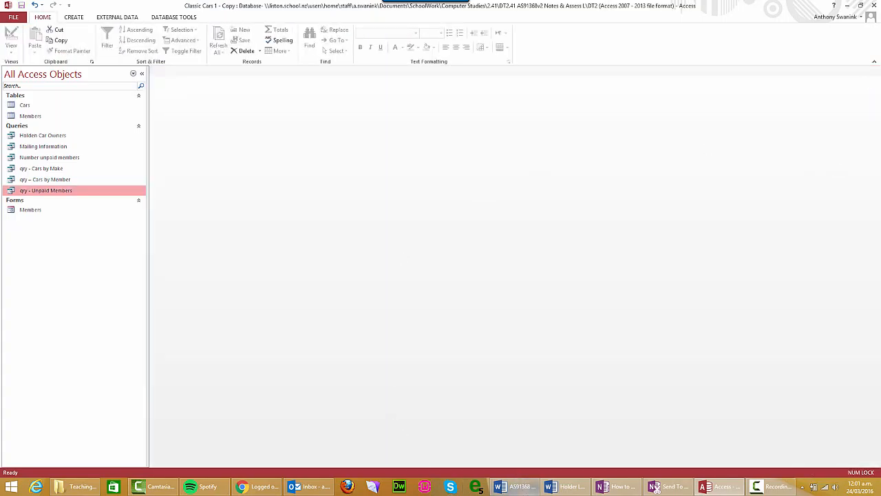
Switch to the letter template in Word and insert two blank paragraphs between the date and the greeting
left_click(570, 487)
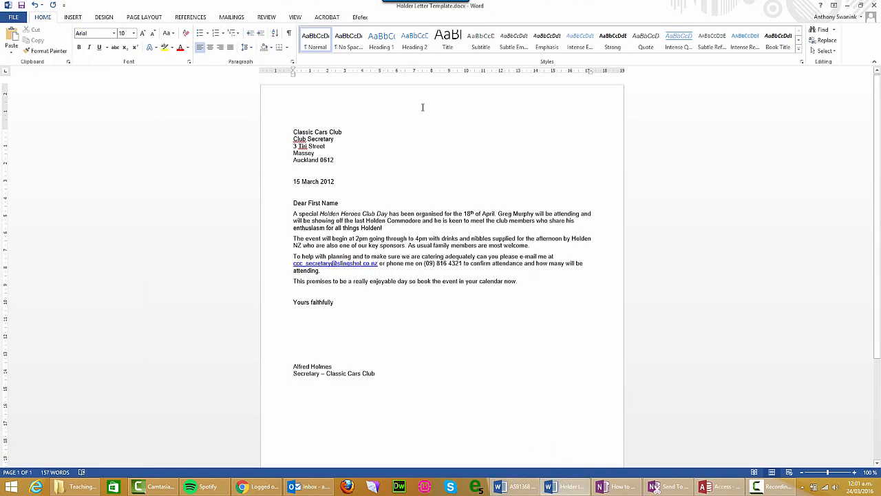
left_click(295, 194)
key("Return")
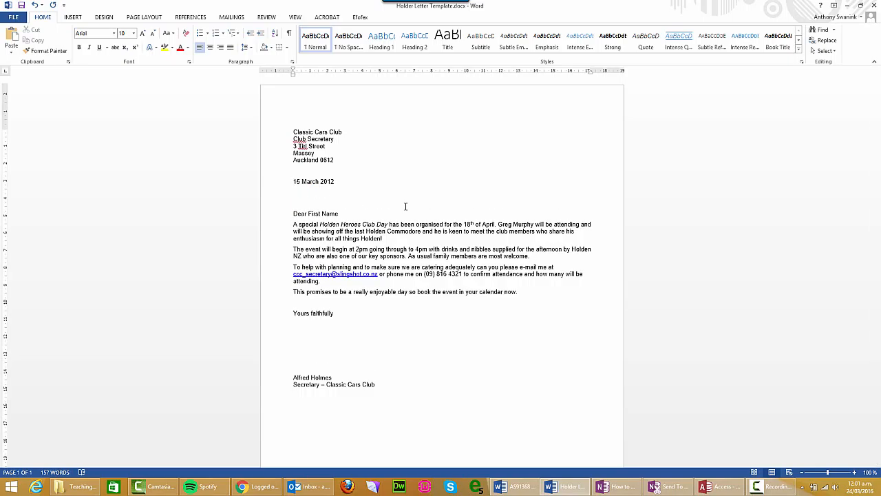
key("Return")
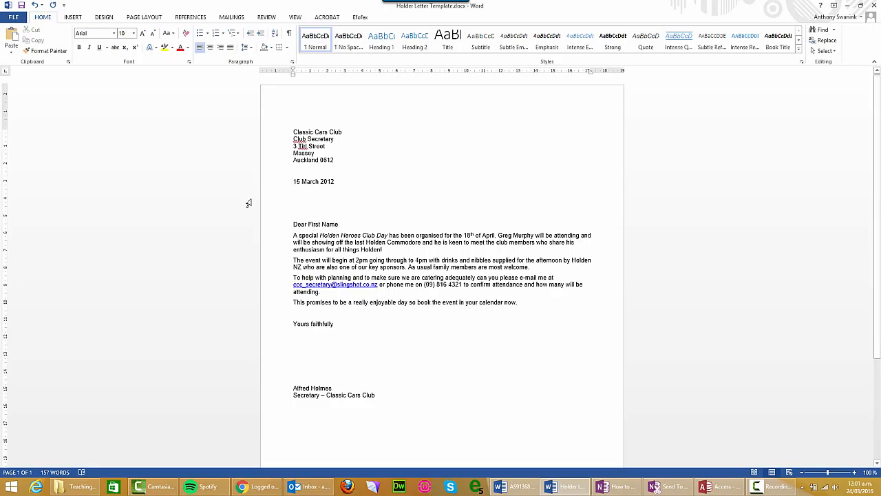
Start choosing an existing recipient list for the mail merge and browse to Documents > SchoolWork > Computer Studies > 2.41
left_click(230, 17)
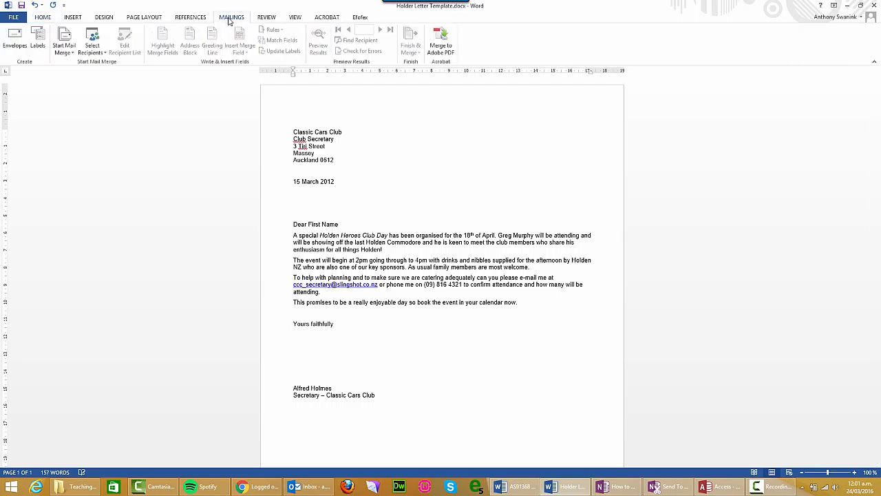
left_click(89, 45)
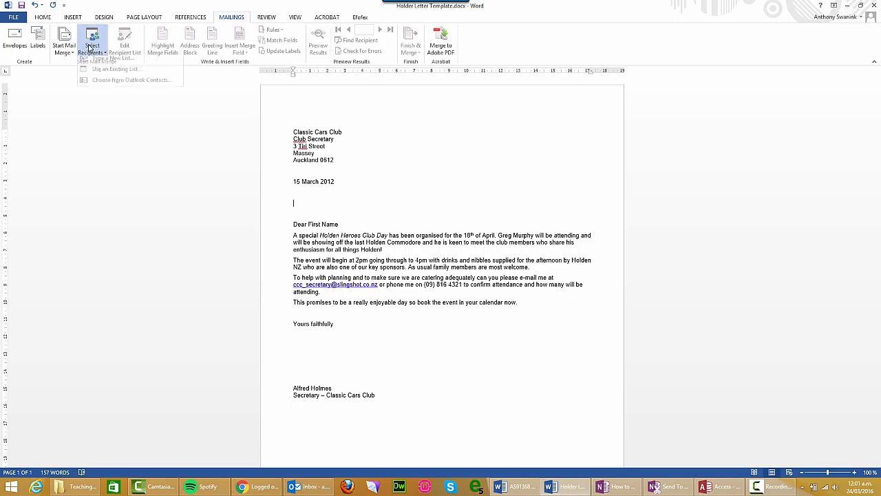
left_click(95, 69)
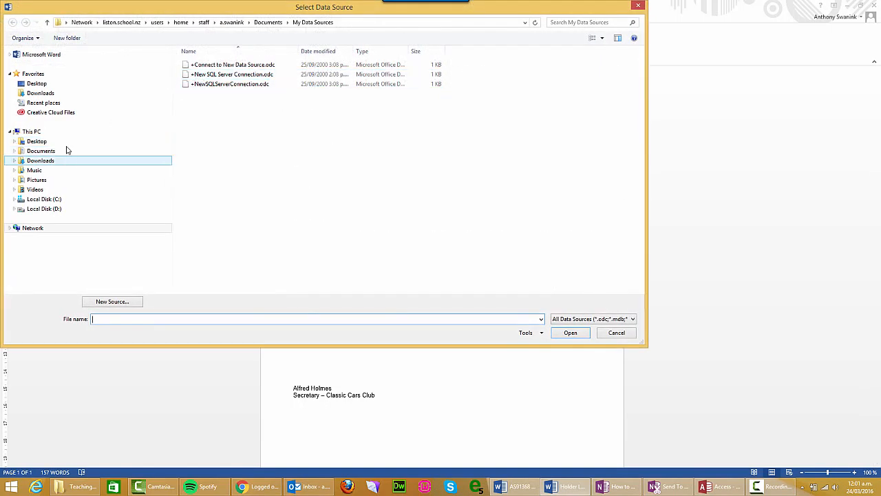
left_click(61, 150)
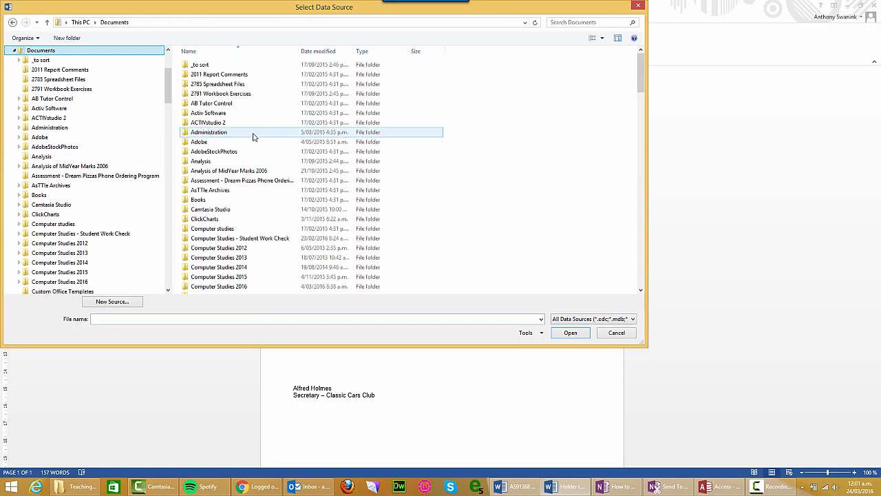
left_click(210, 219)
type("sch")
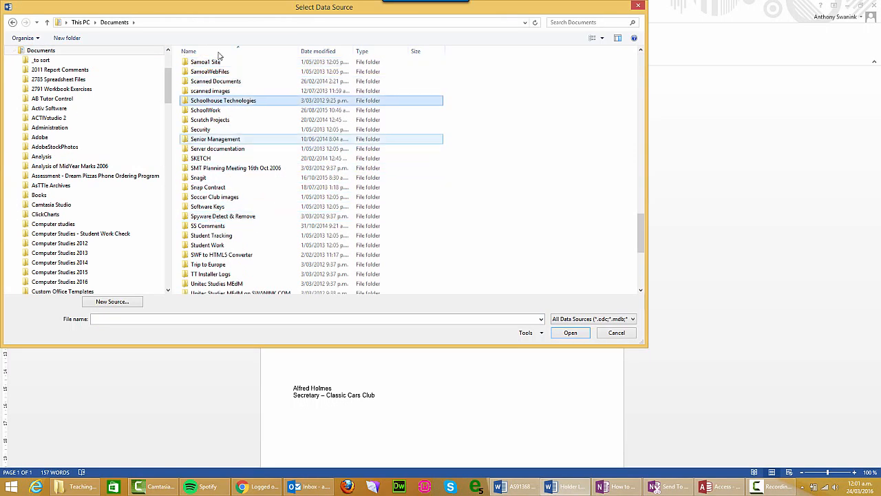
double_click(203, 113)
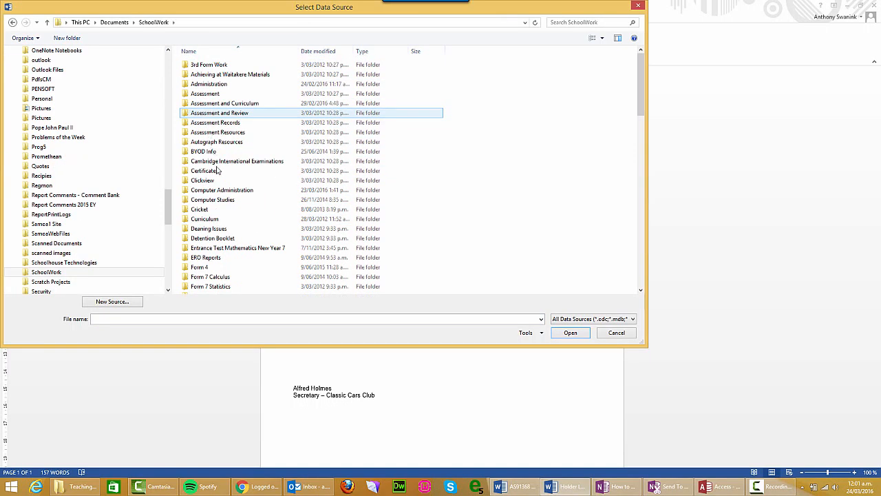
double_click(206, 199)
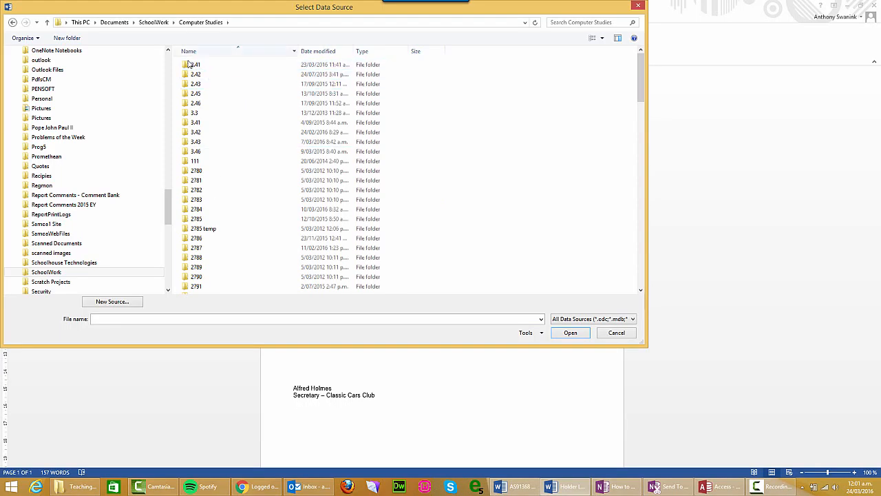
double_click(193, 64)
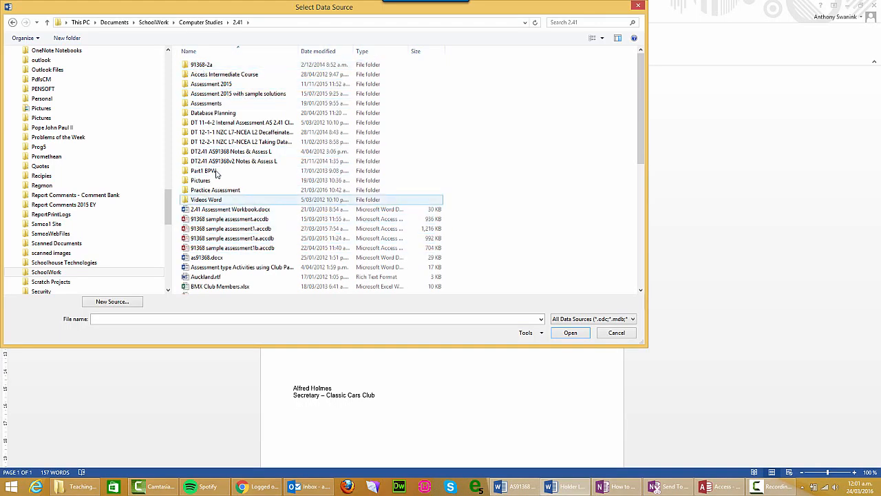
Open Classic Cars 1 - Copy.accdb from the Teaching Notes folder under DT2.41 AS91368v2 Notes & Assess L as the data source
double_click(235, 162)
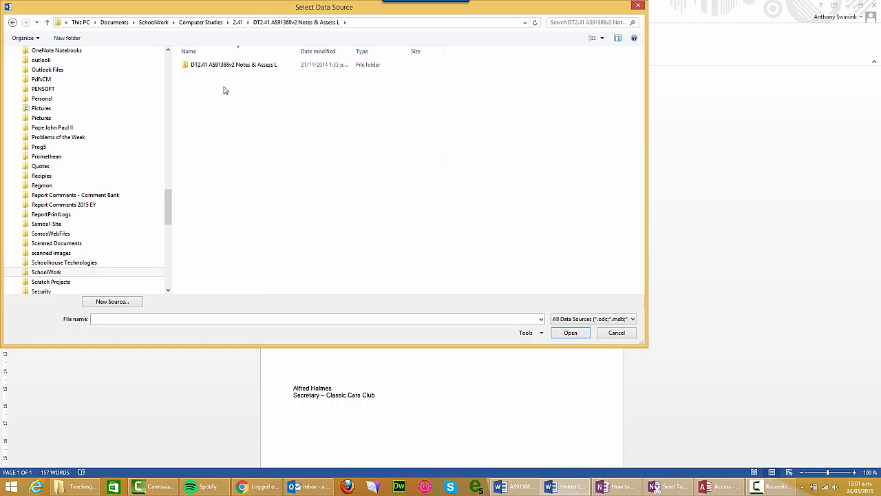
double_click(221, 64)
double_click(219, 66)
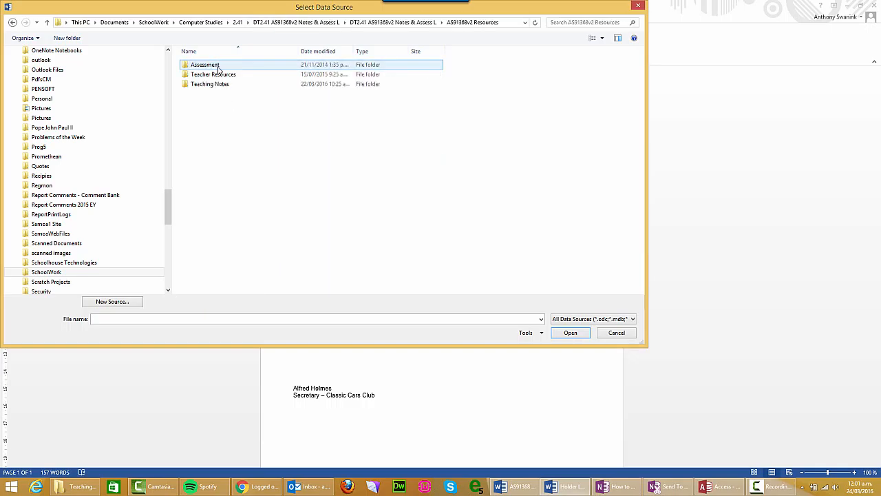
double_click(211, 88)
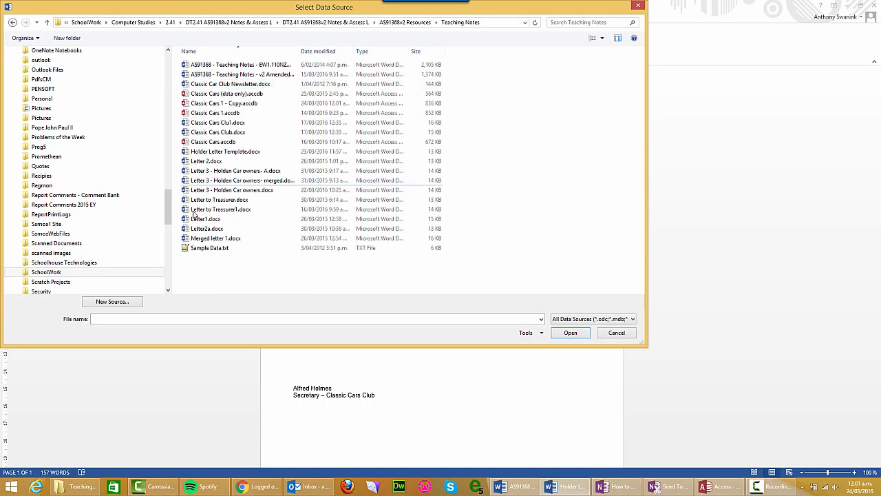
left_click(216, 104)
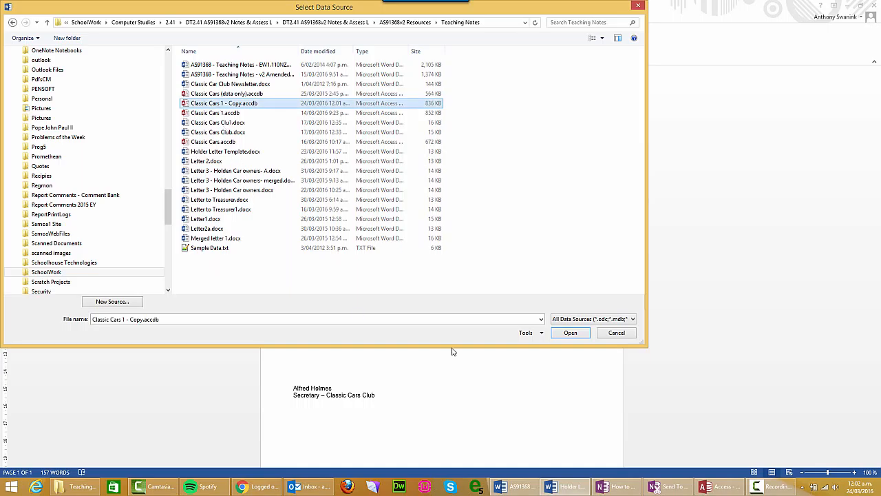
left_click(570, 333)
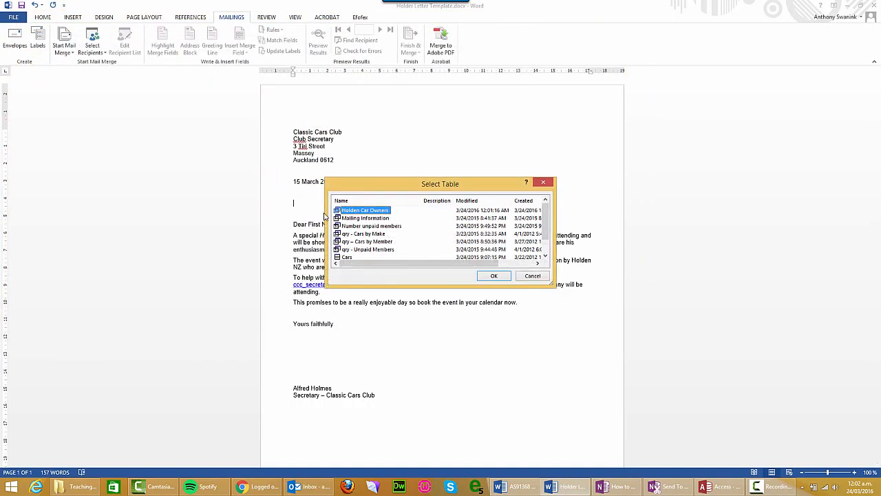
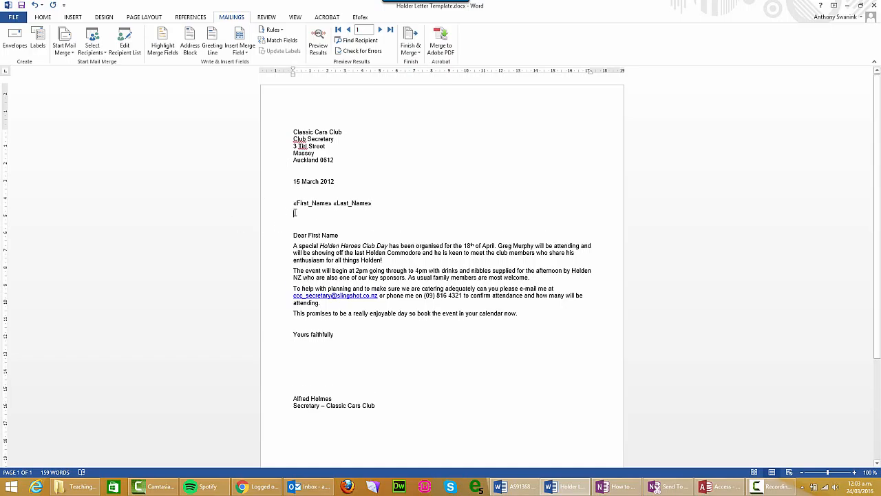
type("dsadssldfgdgved")
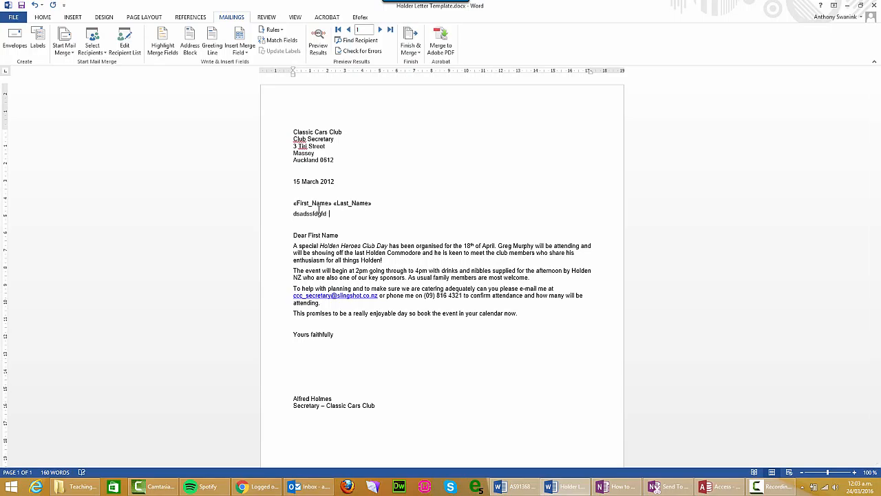
key("BackSpace")
key("BackSpace")
key("BackSpace")
key("BackSpace")
key("BackSpace")
key("BackSpace")
key("BackSpace")
key("BackSpace")
key("BackSpace")
key("BackSpace")
key("BackSpace")
key("BackSpace")
key("BackSpace")
key("BackSpace")
Replace the paragraph break below the name line with a line break, and insert the Street_Number and Street merge fields there
key("BackSpace")
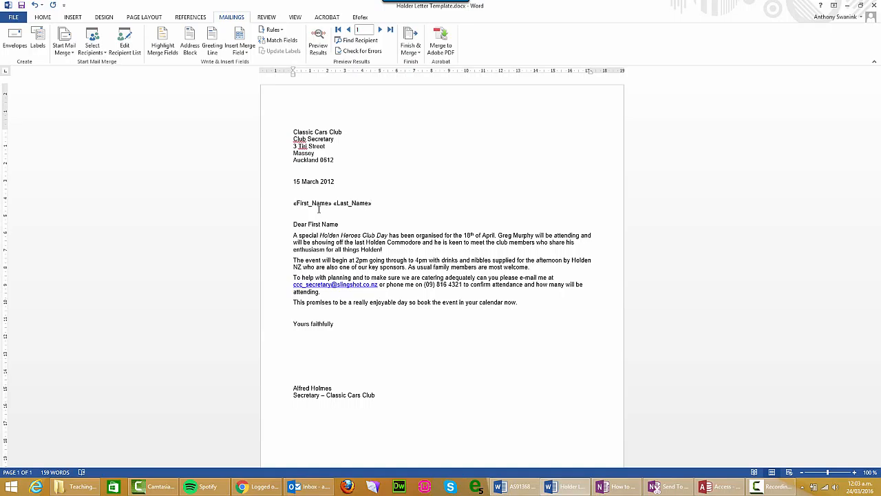
key("Return")
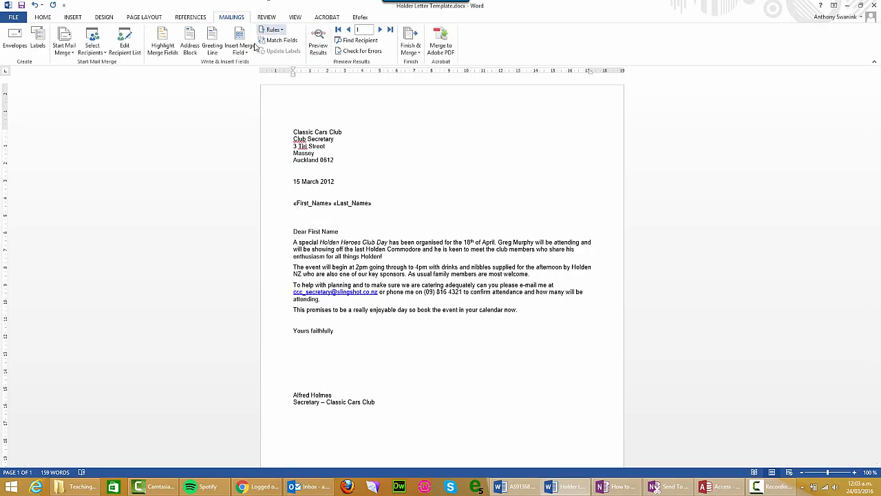
left_click(241, 49)
left_click(266, 86)
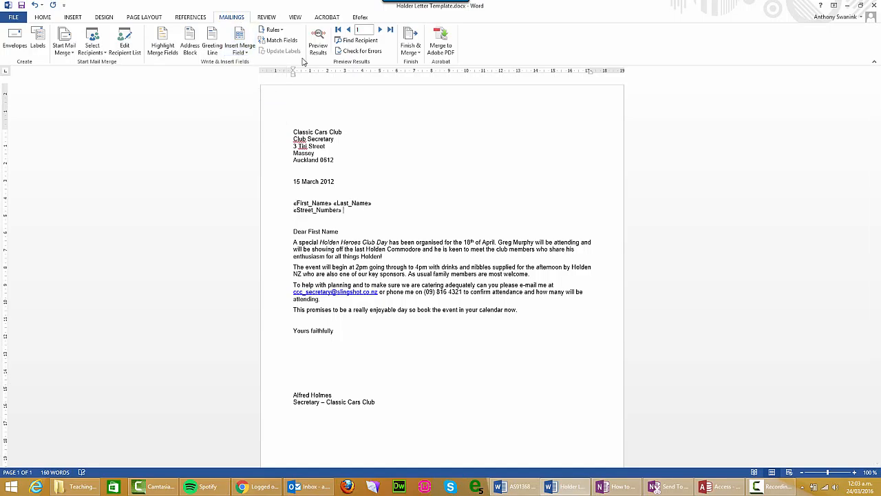
left_click(243, 51)
left_click(263, 98)
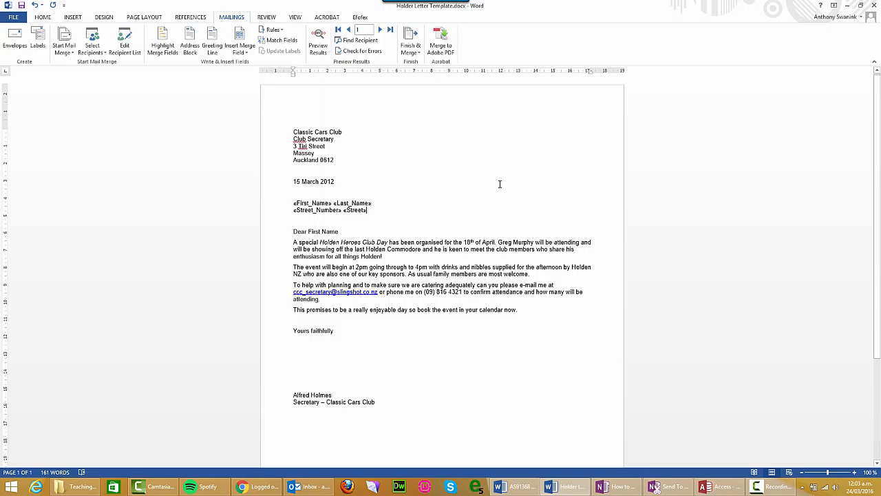
Add a line below the street line holding the Town and Post_Code merge fields
key("Return")
left_click(243, 52)
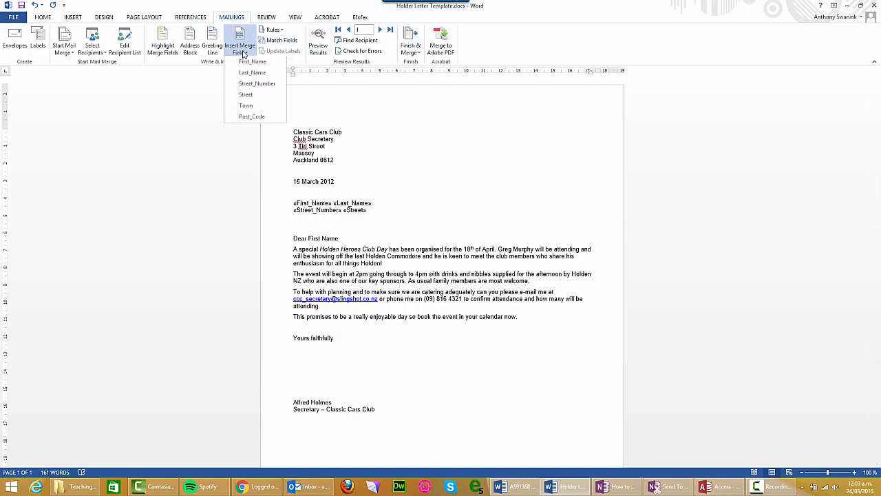
left_click(247, 105)
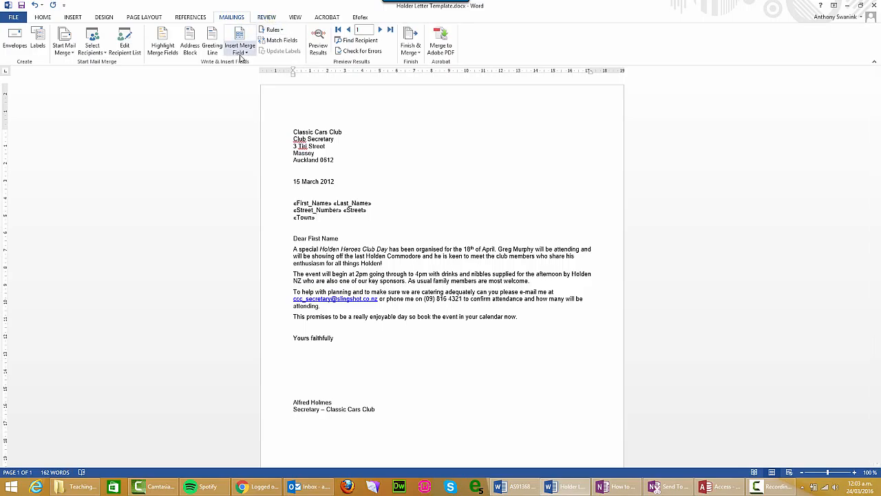
left_click(241, 58)
left_click(245, 120)
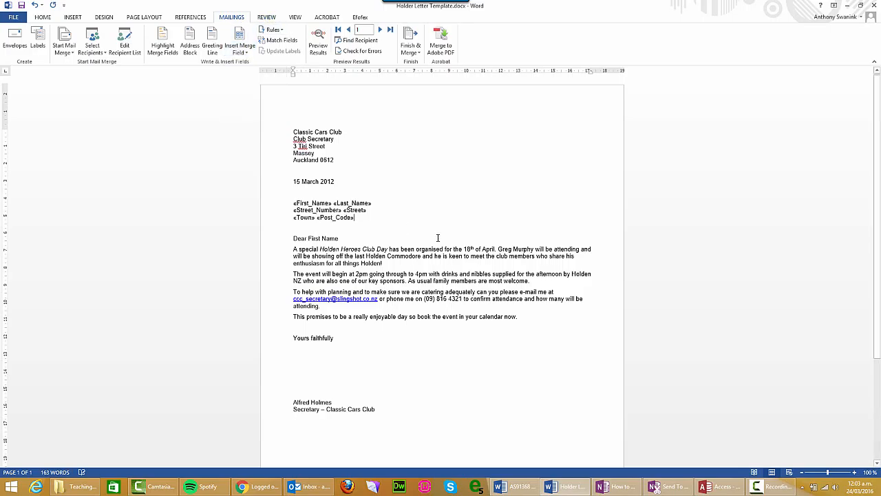
Preview the merged letters for the first four records and return to the first record
left_click(318, 48)
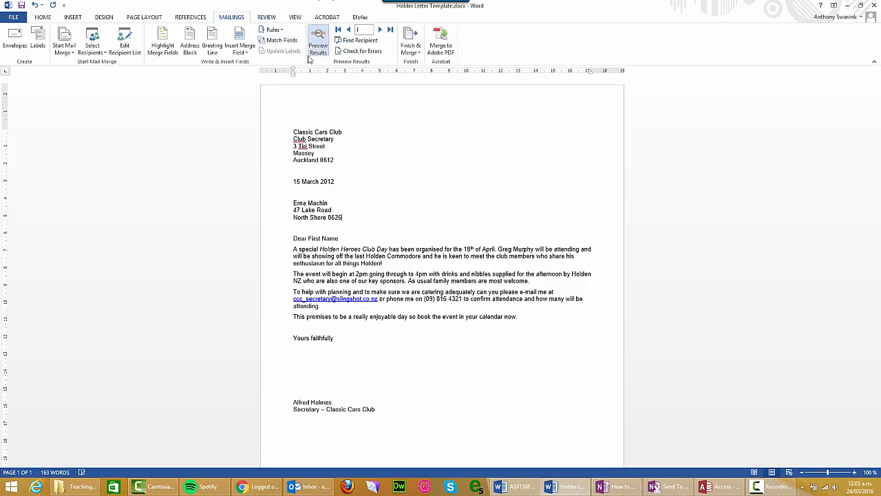
left_click(380, 29)
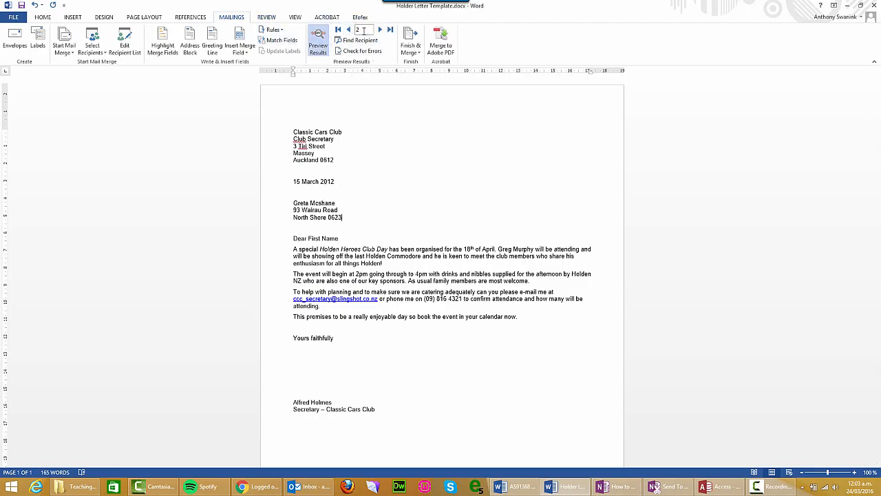
left_click(380, 30)
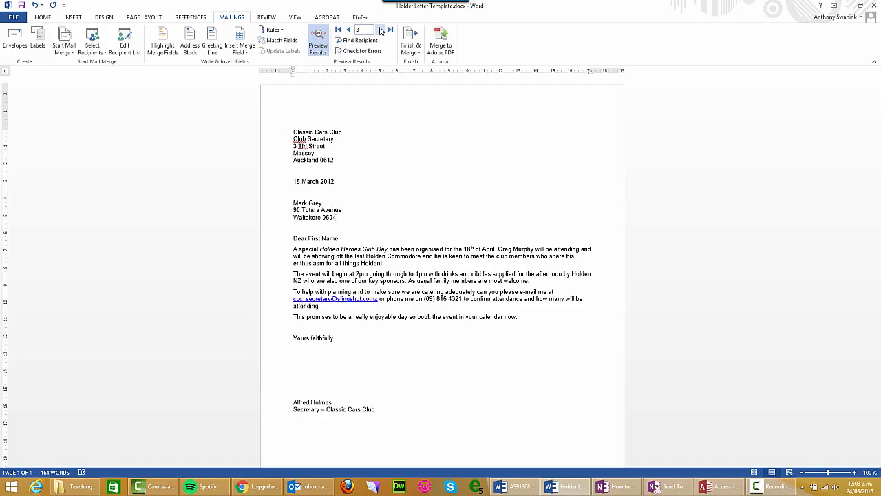
left_click(380, 29)
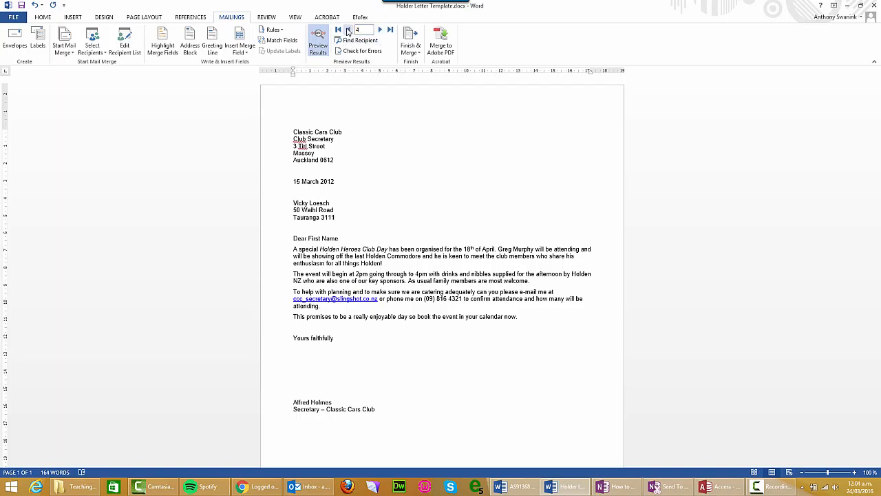
left_click(338, 30)
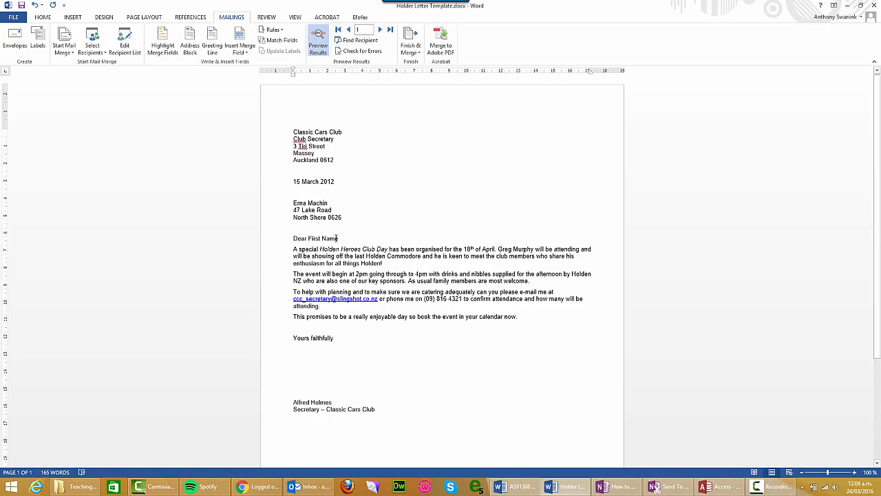
Delete the First Name placeholder after Dear in the greeting
left_click_drag(338, 239, 309, 239)
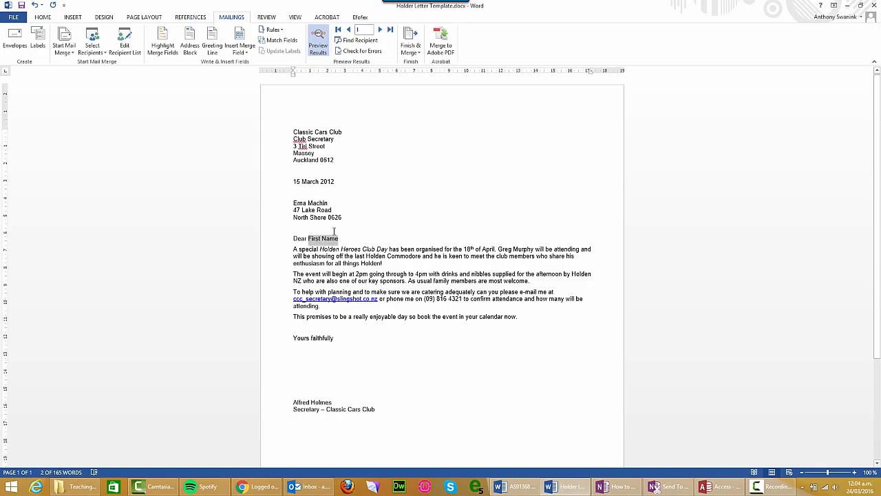
key("Delete")
left_click(242, 51)
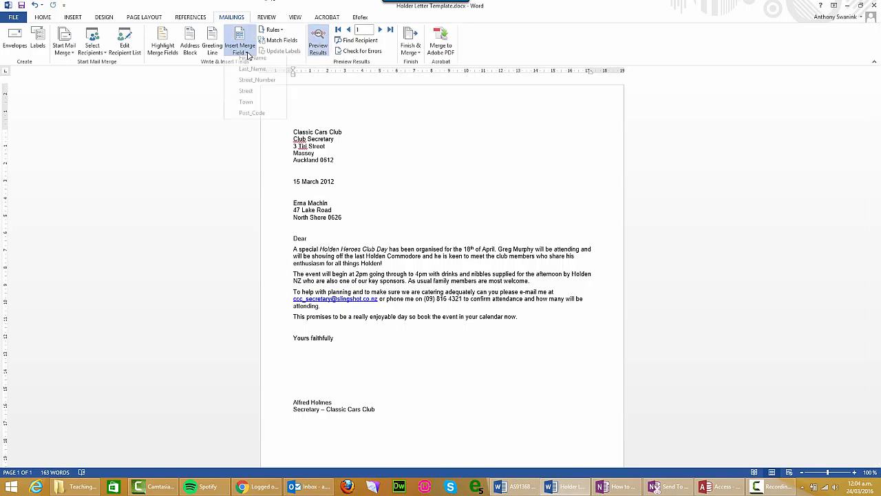
left_click(252, 62)
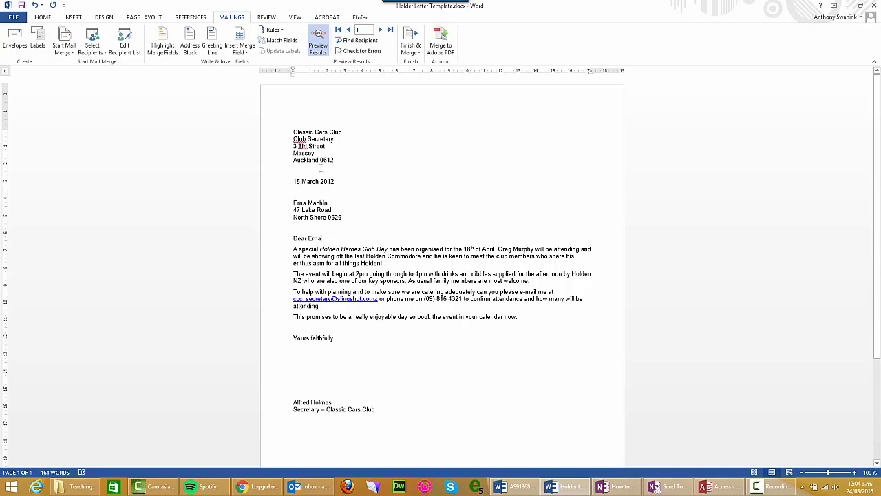
key("BackSpace")
key("BackSpace")
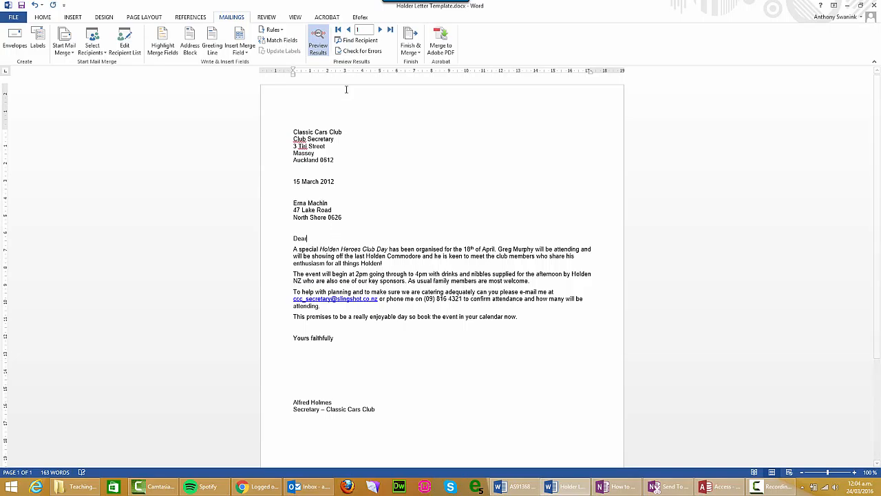
Turn off the results preview and insert the First_Name merge field after Dear in the greeting
left_click(318, 43)
left_click(240, 50)
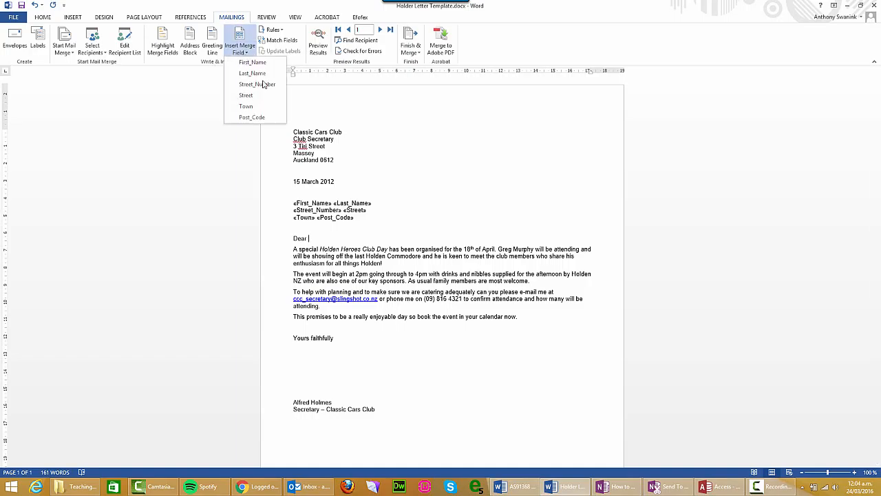
left_click(252, 62)
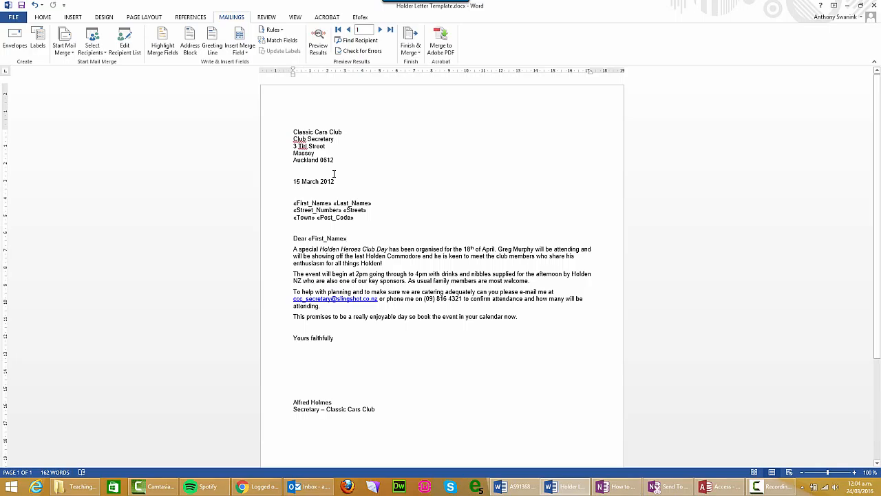
Finish the mail merge by merging all records into a new document of individual letters
left_click(411, 49)
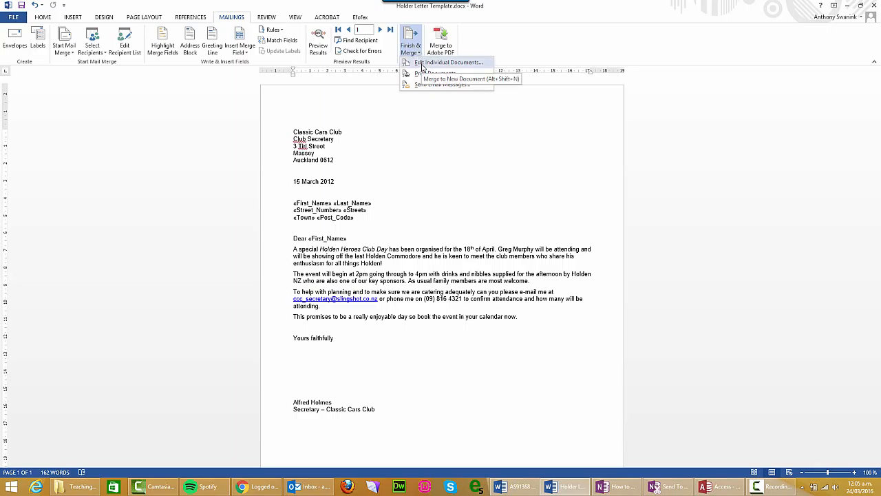
left_click(423, 64)
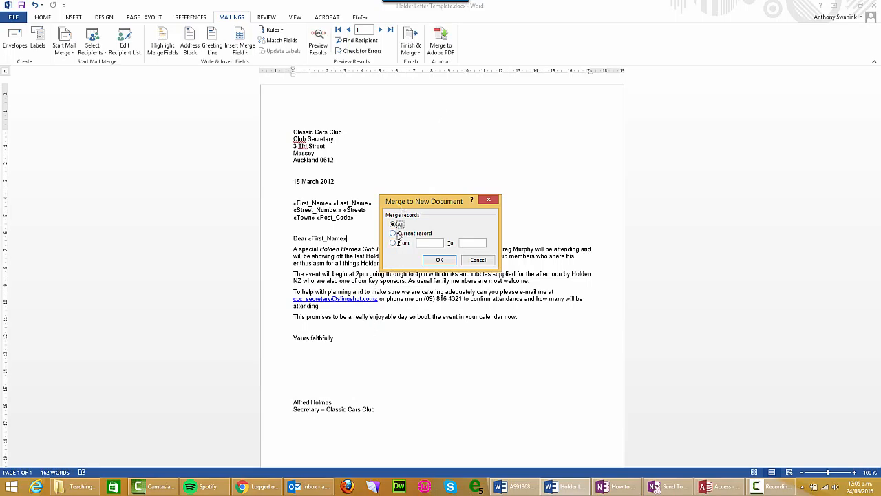
left_click(438, 259)
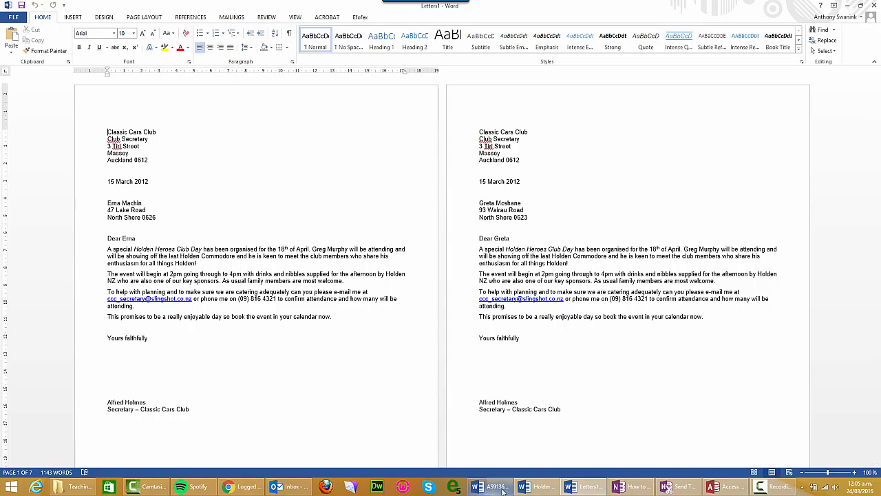
Compare the letter template with the new merged document and look through its individual letters
mouse_move(577, 489)
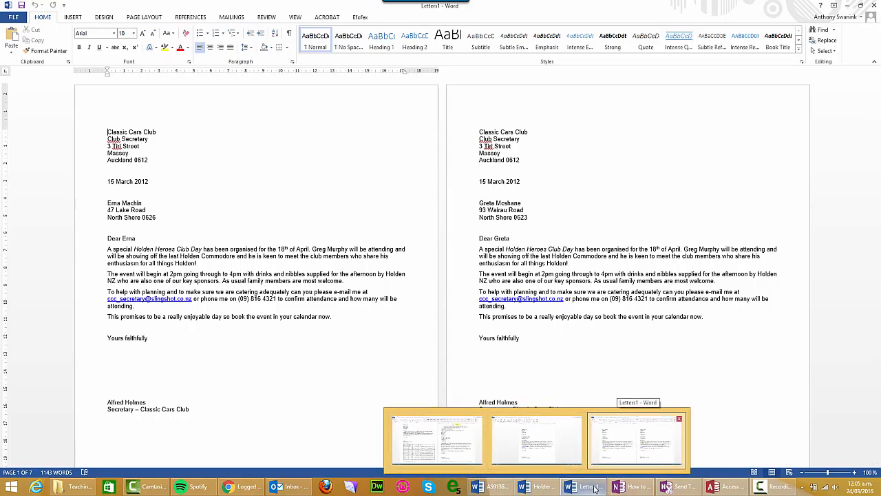
left_click(542, 489)
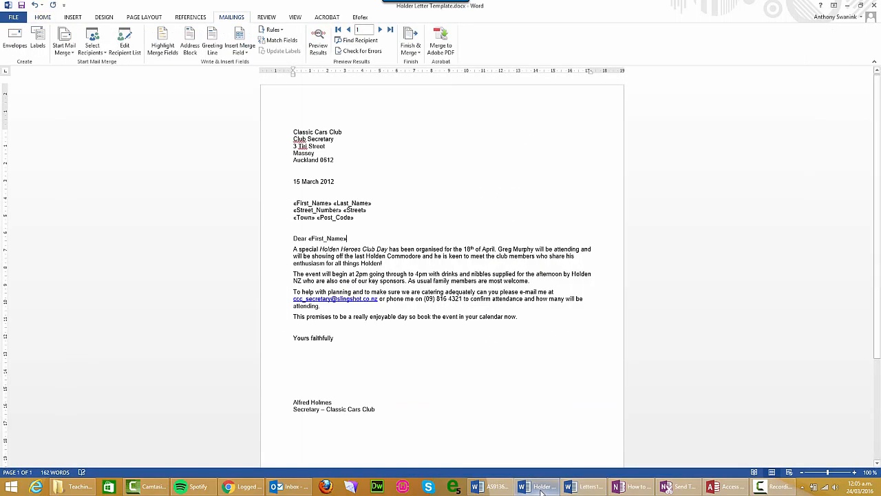
left_click(582, 483)
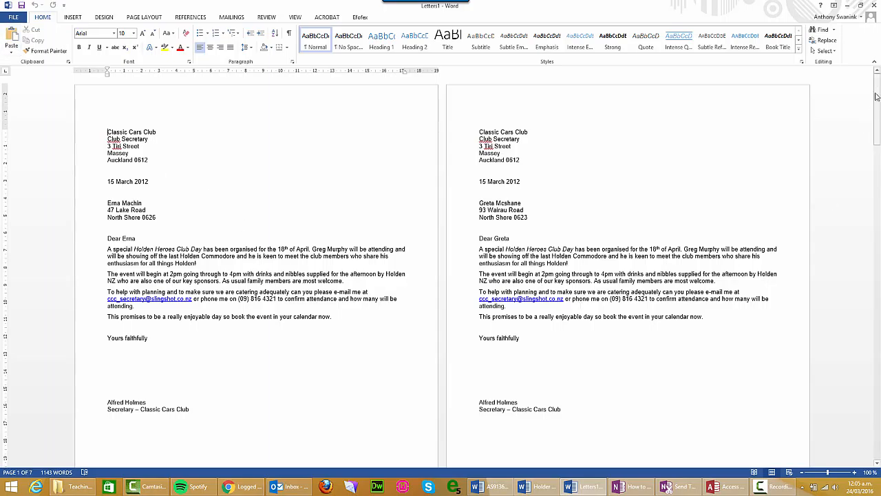
left_click_drag(877, 110, 843, 89)
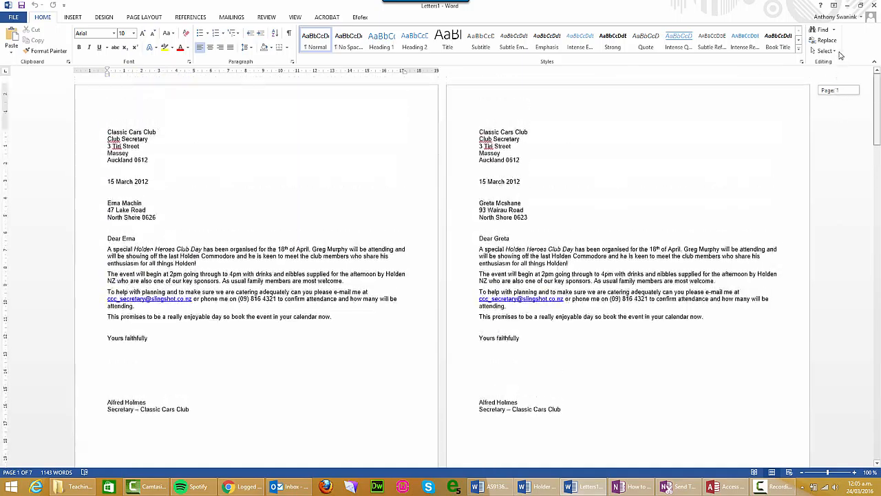
Save the merged letters in the Teaching Notes folder as Holder Letter Merged.docx, basing the name on the template's file name
left_click(12, 18)
left_click(28, 108)
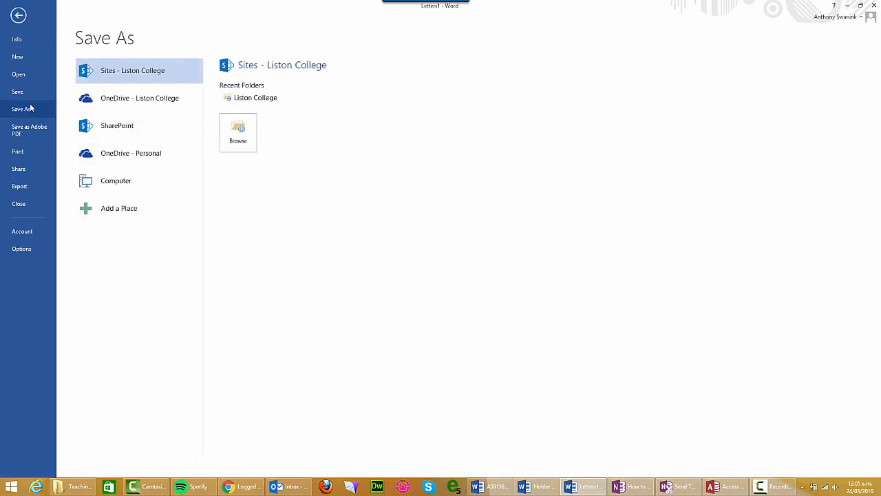
left_click(117, 185)
left_click(308, 105)
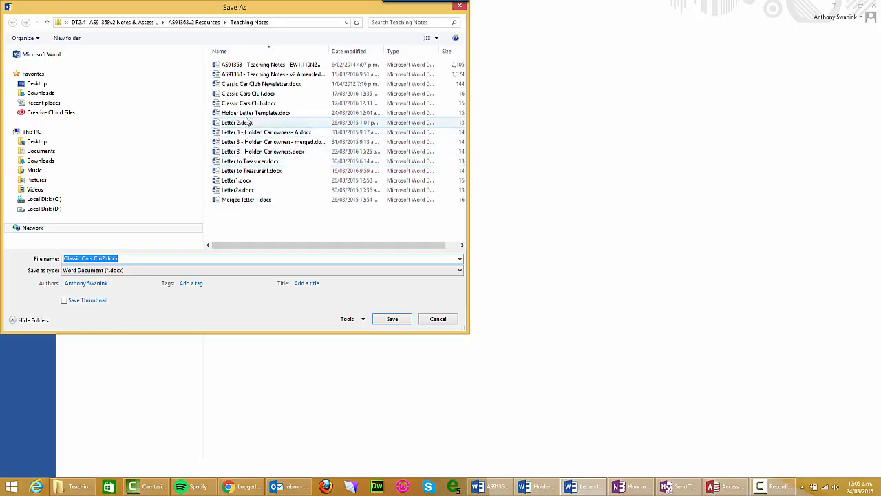
left_click(249, 114)
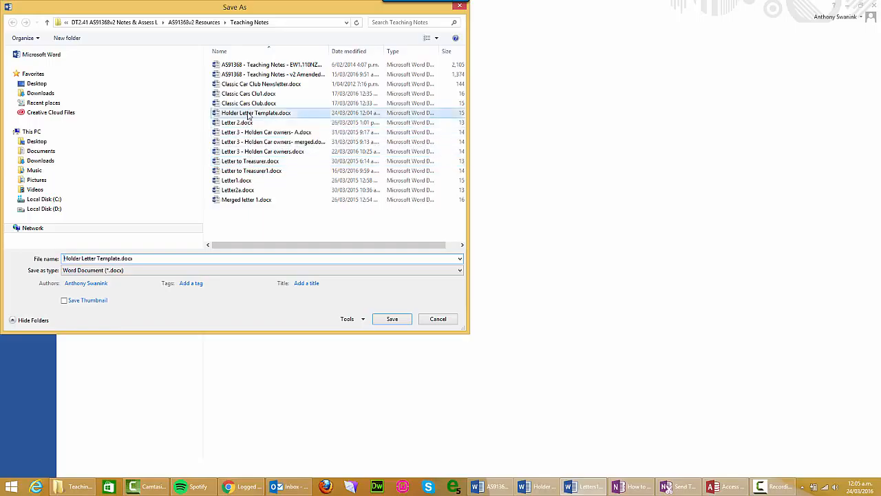
triple_click(118, 259)
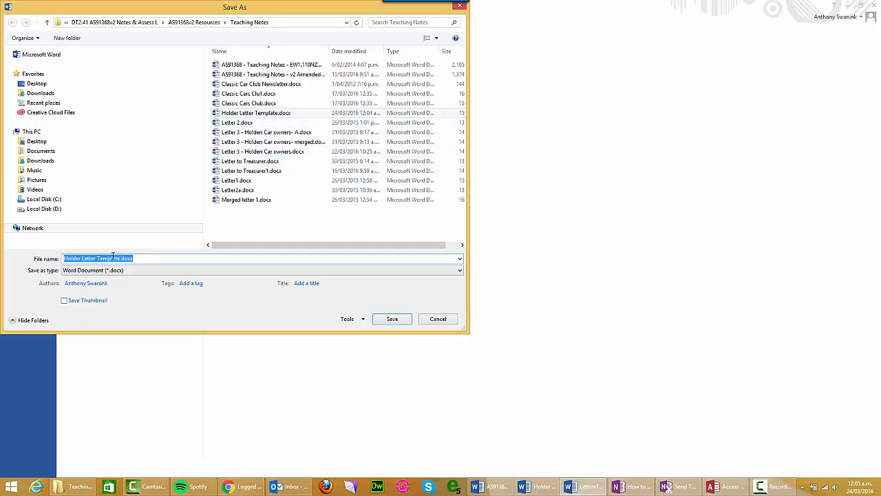
left_click(120, 259)
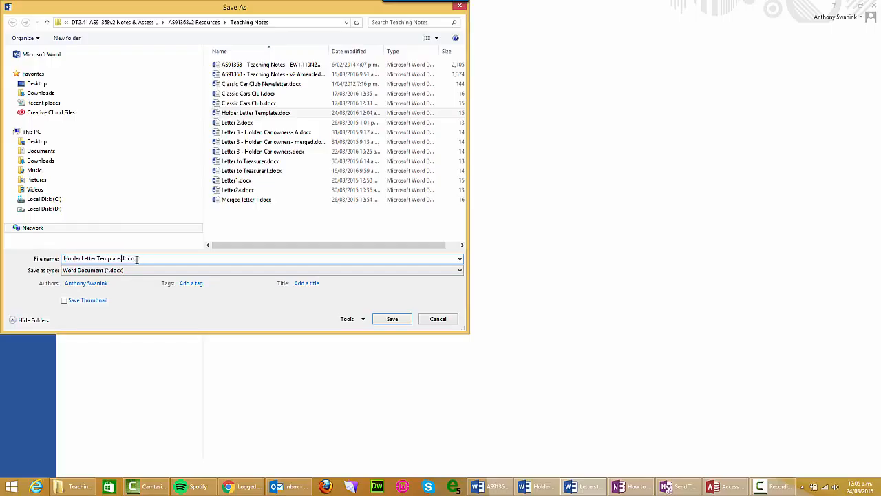
key("BackSpace")
key("BackSpace")
key("BackSpace")
key("BackSpace")
key("BackSpace")
key("BackSpace")
key("BackSpace")
key("BackSpace")
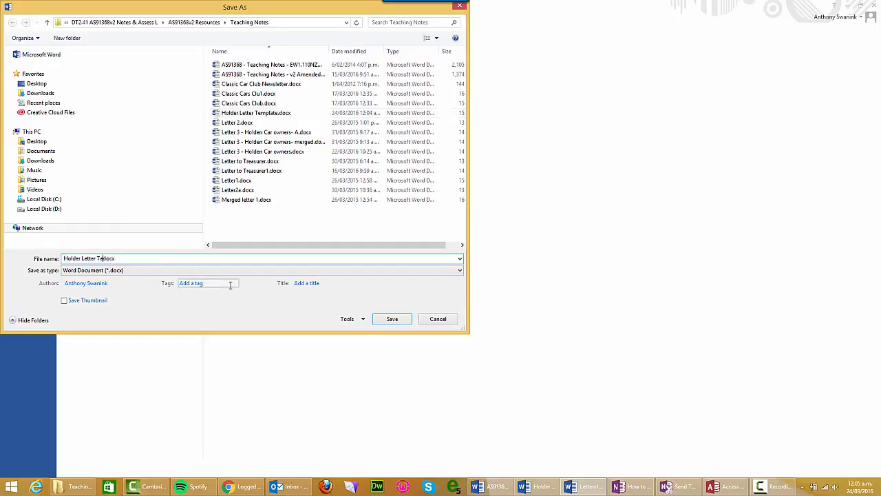
type("Merged")
left_click(394, 319)
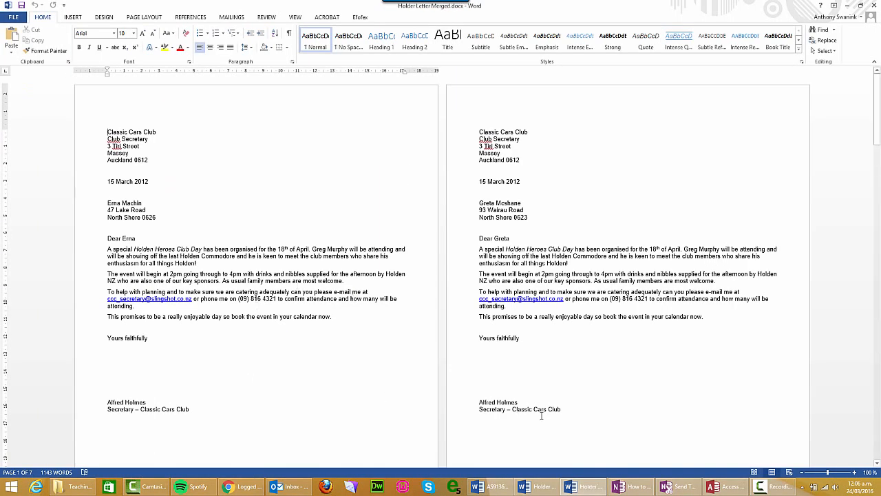
View the Holder Letter Template document with its merge fields and return to the Holder Letter Merged document
mouse_move(569, 487)
left_click(535, 487)
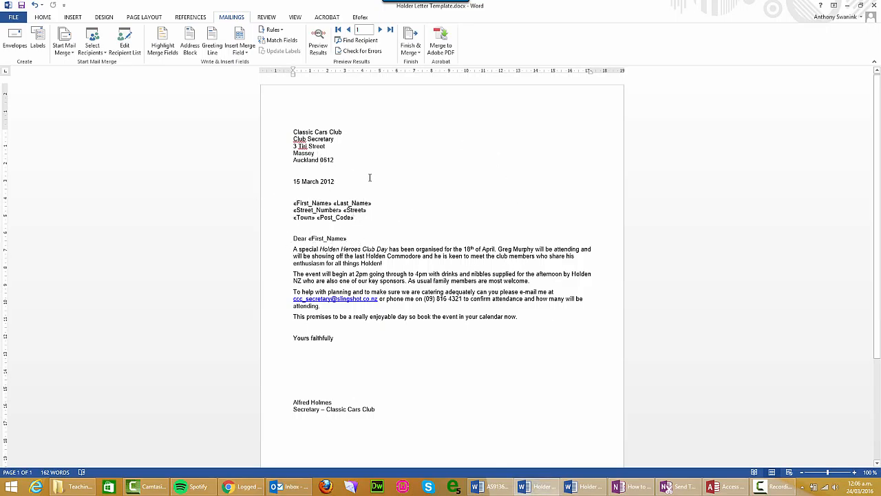
left_click(588, 487)
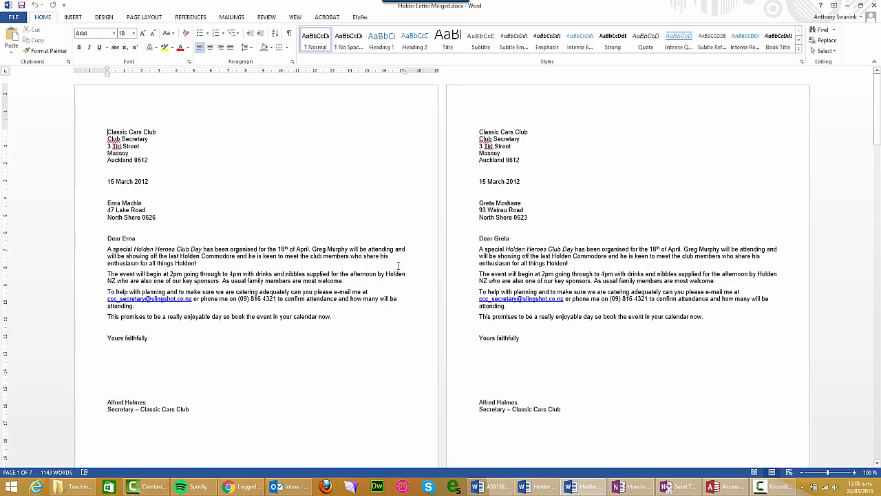
Open the Save As dialog for the Holder Letter Merged document
key("F12")
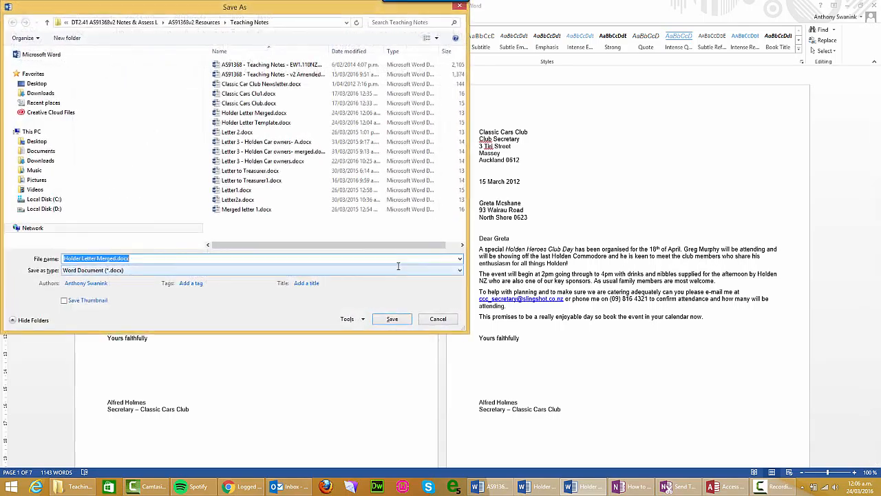